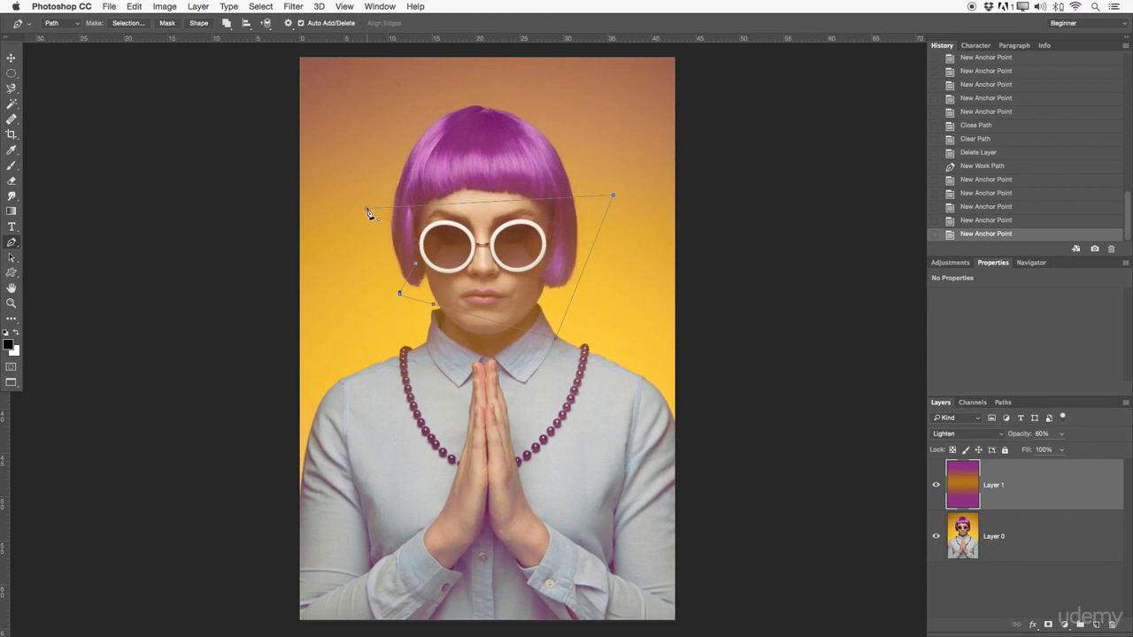
Step: Draw a closed straight-sided Pen path in the background just above the woman's hair
{"action": "left_click", "coordinate": [507, 103]}
{"action": "left_click", "coordinate": [532, 121]}
{"action": "left_click", "coordinate": [593, 80]}
{"action": "left_click", "coordinate": [564, 63]}
{"action": "left_click", "coordinate": [503, 73]}
{"action": "left_click", "coordinate": [496, 86]}
{"action": "left_click", "coordinate": [509, 102]}
{"action": "left_click", "coordinate": [508, 108]}
{"action": "left_click", "coordinate": [506, 104]}
Step: Add a second closed Pen path over the shirt beside the praying hands
{"action": "left_click", "coordinate": [364, 493]}
{"action": "left_click", "coordinate": [394, 511]}
{"action": "left_click", "coordinate": [464, 522]}
{"action": "left_click", "coordinate": [438, 466]}
{"action": "left_click", "coordinate": [385, 456]}
{"action": "left_click", "coordinate": [369, 473]}
{"action": "left_click", "coordinate": [354, 494]}
{"action": "left_click", "coordinate": [363, 494]}
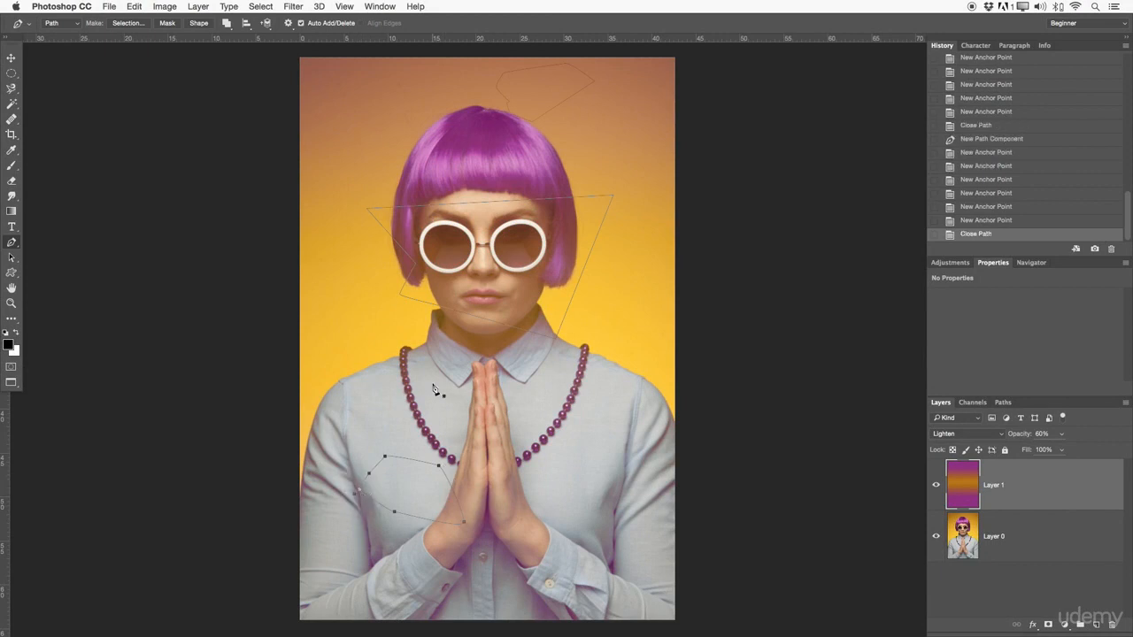
Step: Switch to the Path Selection tool and try selecting the drawn paths on the photo
{"action": "left_click", "coordinate": [13, 258]}
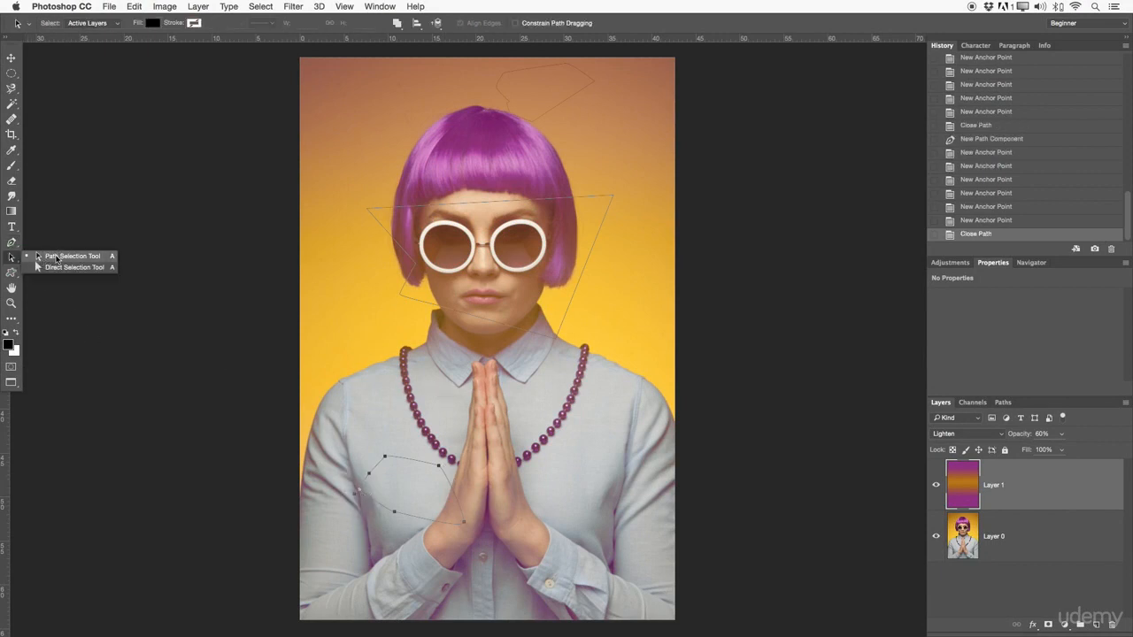
{"action": "left_click", "coordinate": [62, 257]}
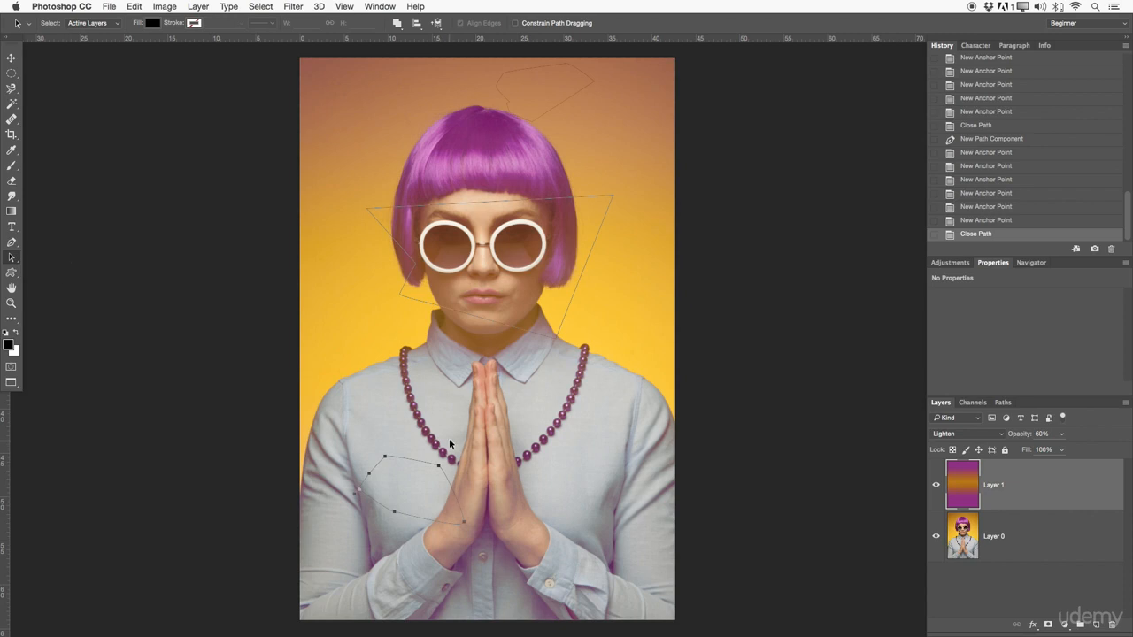
{"action": "left_click", "coordinate": [412, 194]}
{"action": "left_click", "coordinate": [599, 73]}
{"action": "left_click_drag", "start_coordinate": [618, 293], "coordinate": [394, 394]}
{"action": "left_click_drag", "start_coordinate": [347, 440], "coordinate": [501, 552]}
{"action": "right_click", "coordinate": [14, 257]}
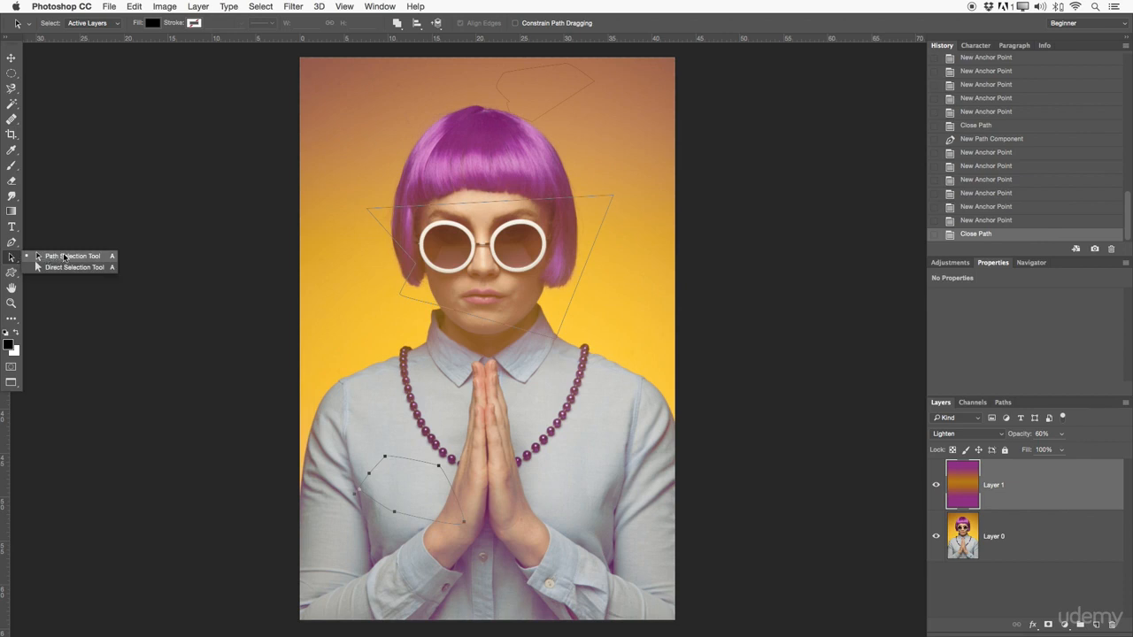
{"action": "left_click", "coordinate": [63, 257]}
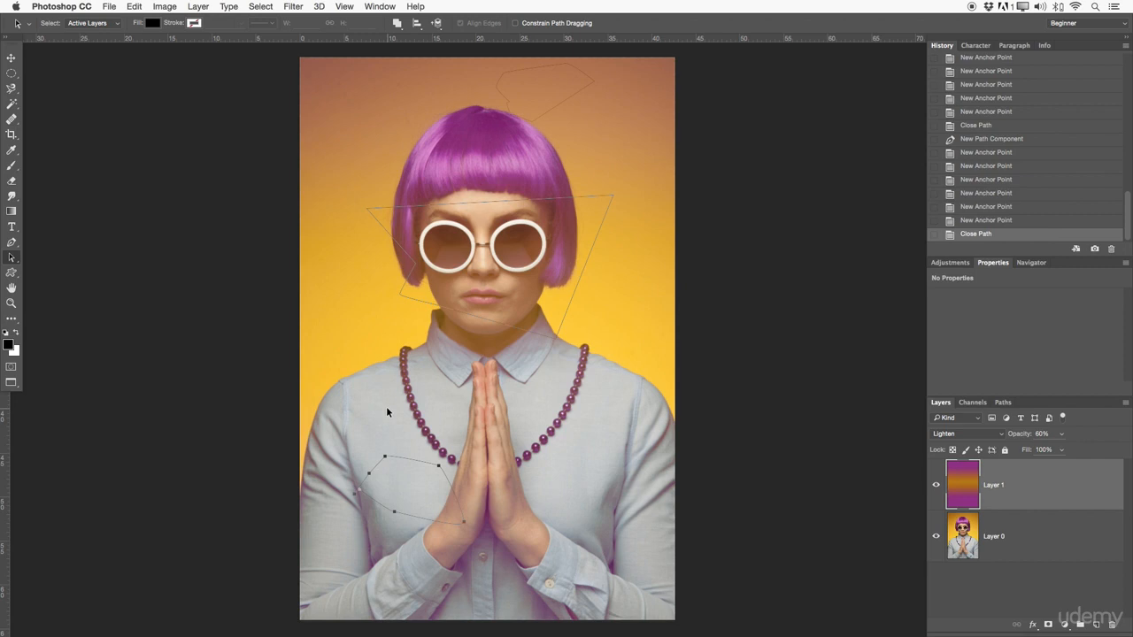
Step: Revert the document history to the Delete Layer state to remove all the drawn paths
{"action": "left_click", "coordinate": [998, 219]}
{"action": "left_click", "coordinate": [992, 141]}
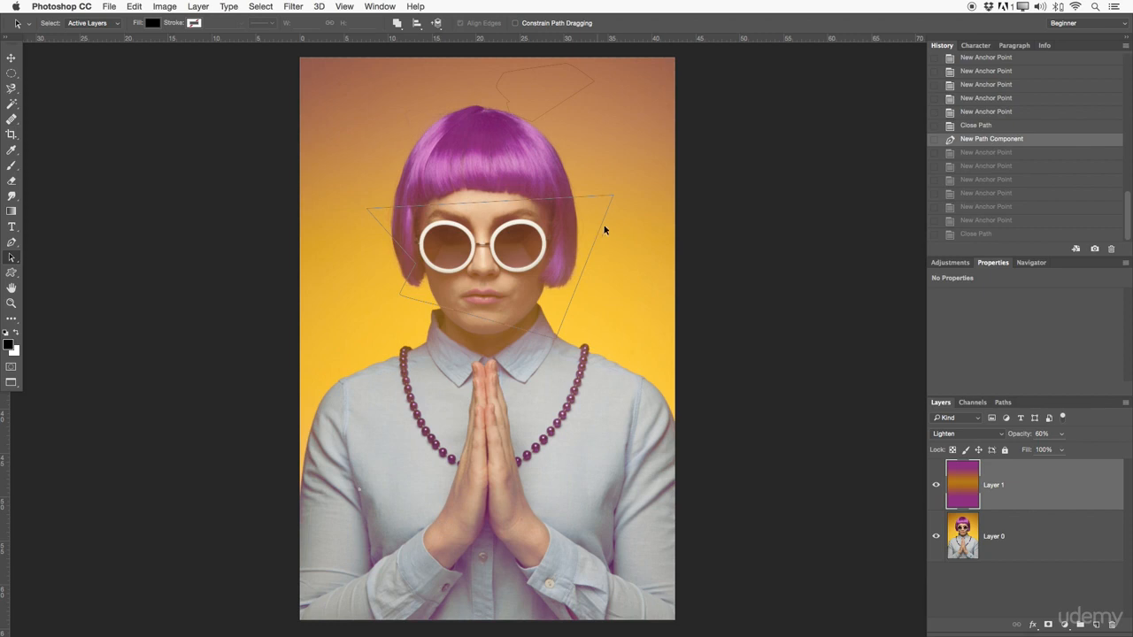
{"action": "left_click_drag", "start_coordinate": [1125, 196], "coordinate": [1127, 141]}
{"action": "left_click", "coordinate": [1048, 128]}
{"action": "scroll", "coordinate": [1126, 141], "scroll_direction": "up", "scroll_amount": 3}
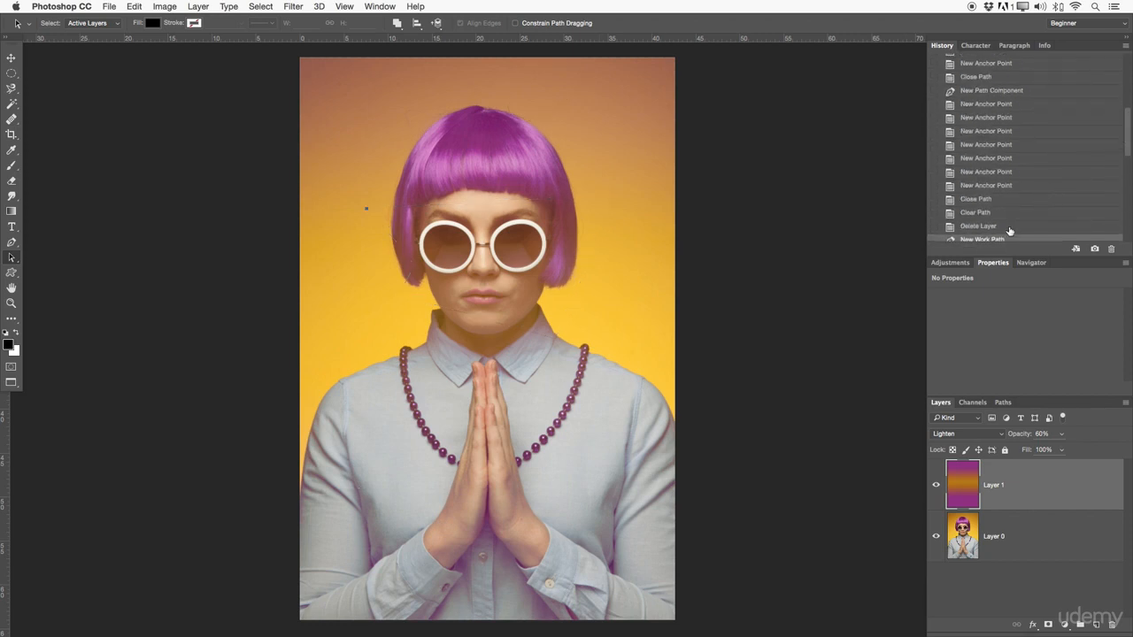
{"action": "left_click", "coordinate": [1011, 226]}
Step: Try the Direct Selection tool and the Rounded Rectangle tool
{"action": "right_click", "coordinate": [12, 257]}
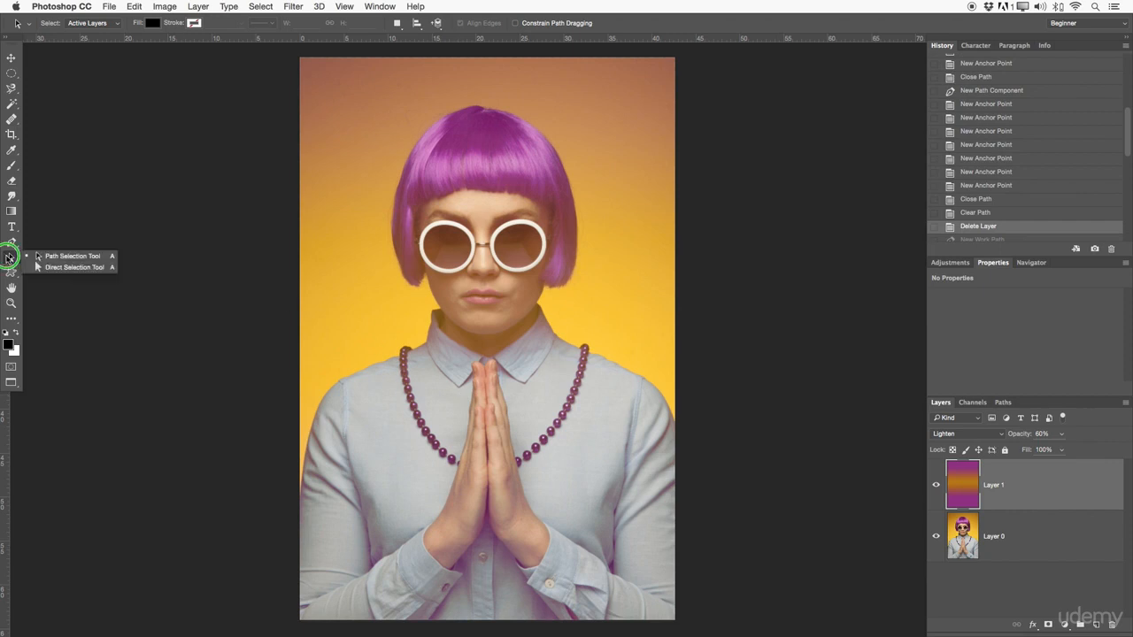
{"action": "left_click", "coordinate": [59, 267]}
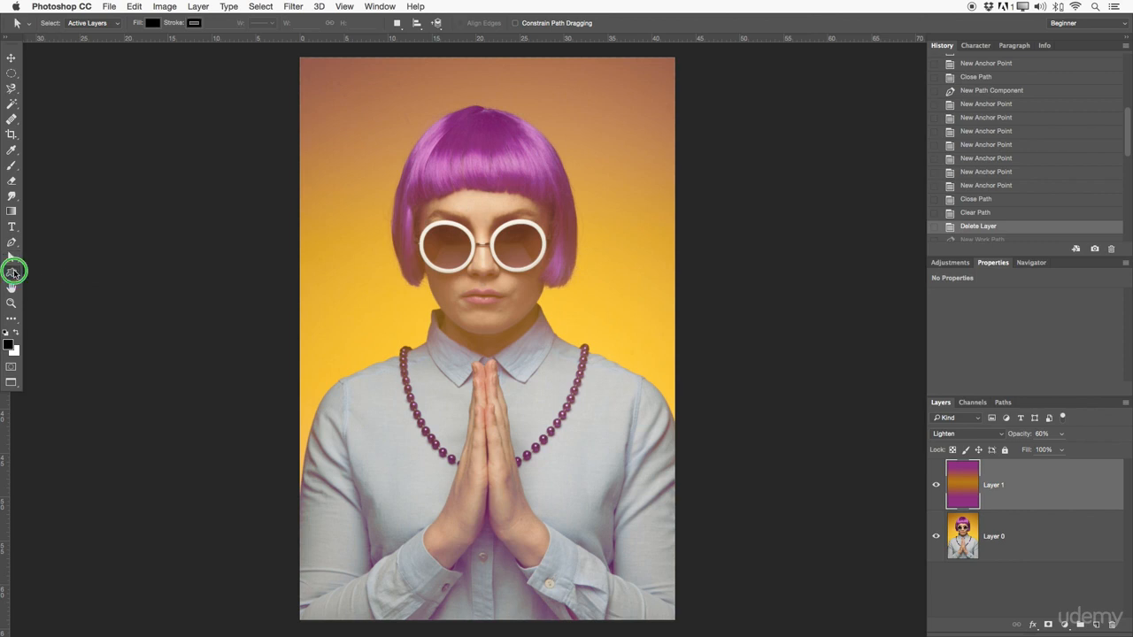
{"action": "left_click", "coordinate": [13, 273]}
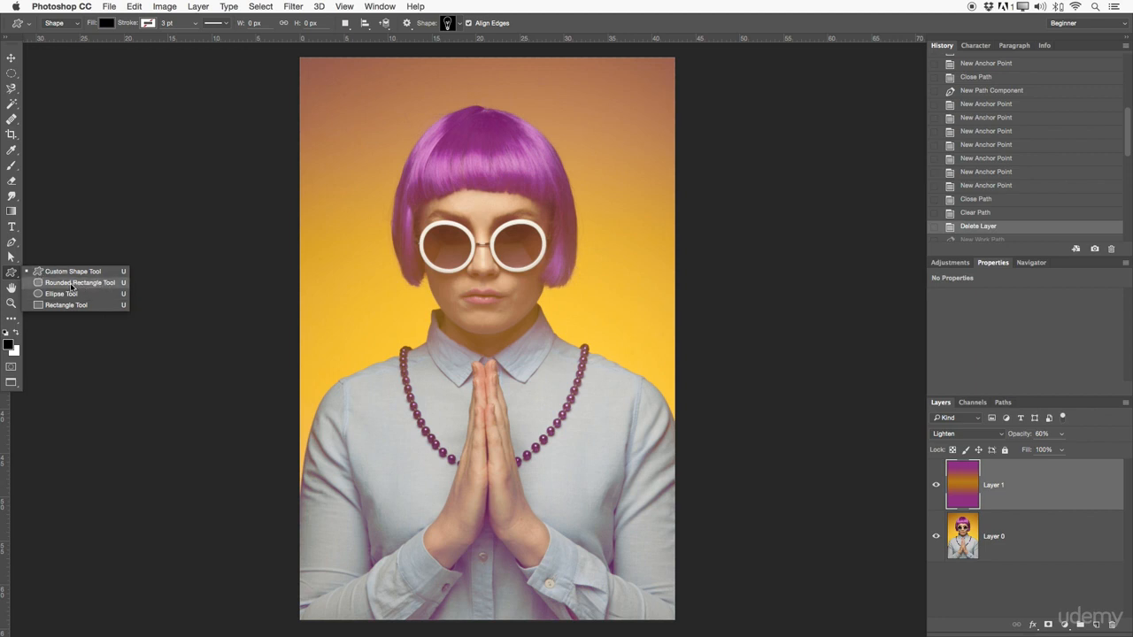
{"action": "left_click", "coordinate": [69, 283]}
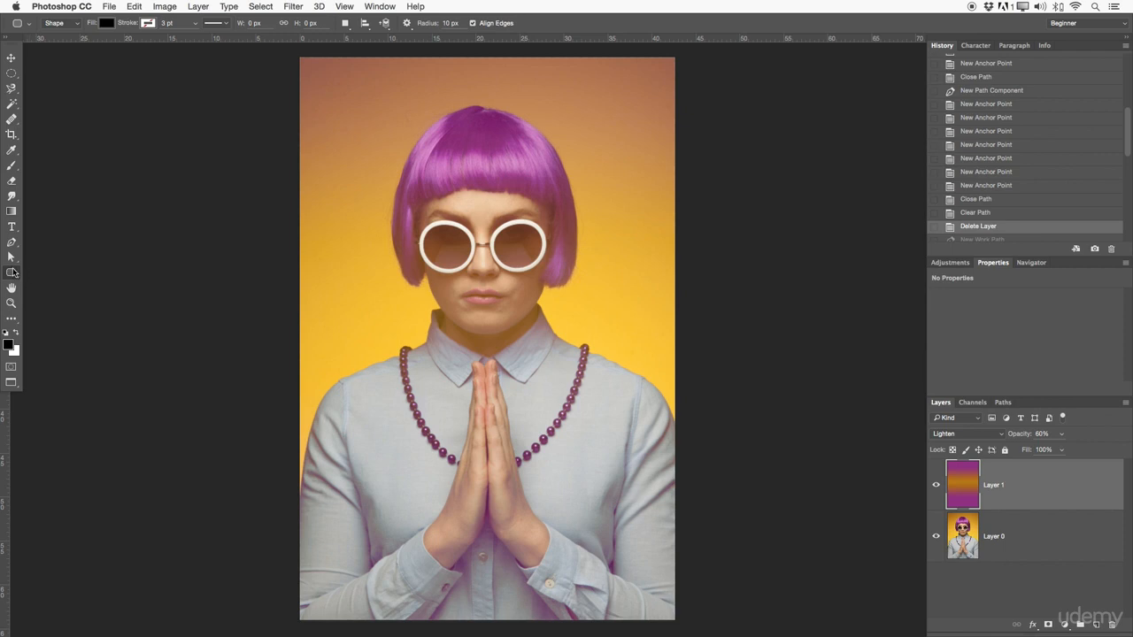
Step: Draw four overlapping black rectangles over the head and shoulder, about 2322×1320, 1383×996, 1022×1269 and 939×1047 px
{"action": "right_click", "coordinate": [13, 279]}
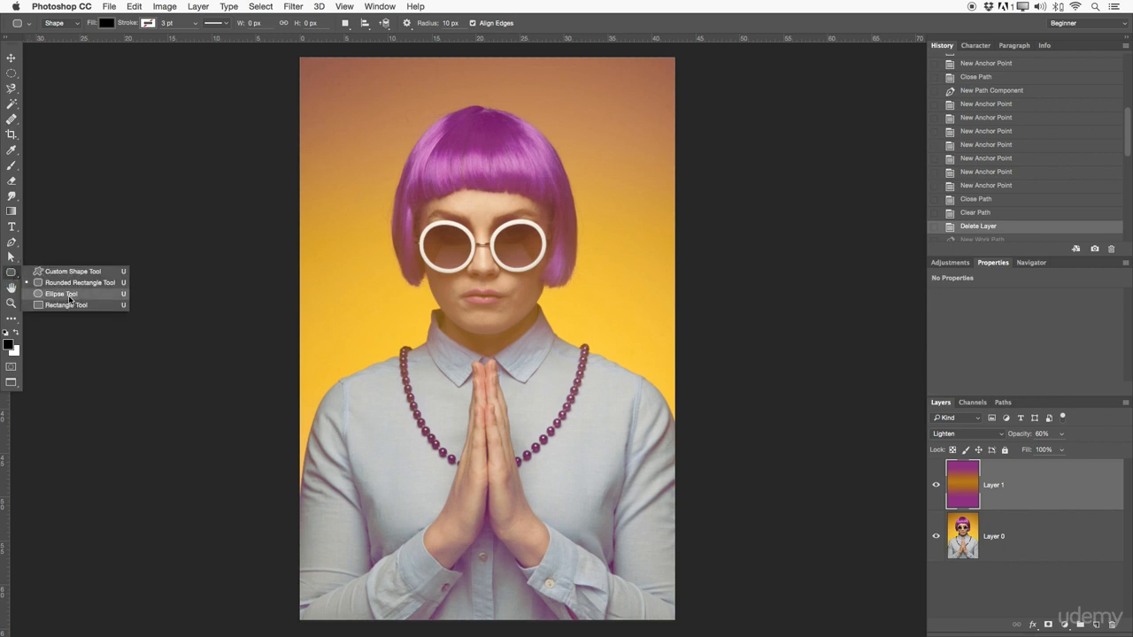
{"action": "left_click", "coordinate": [70, 305]}
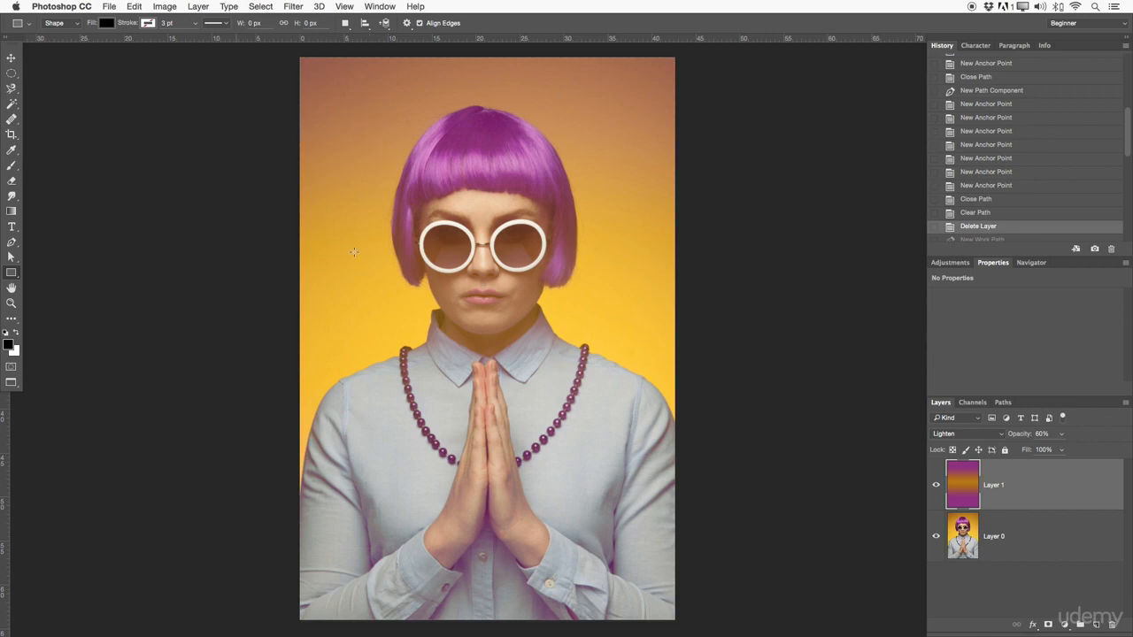
{"action": "right_click", "coordinate": [12, 278]}
{"action": "left_click", "coordinate": [60, 306]}
{"action": "left_click_drag", "start_coordinate": [382, 98], "coordinate": [598, 220]}
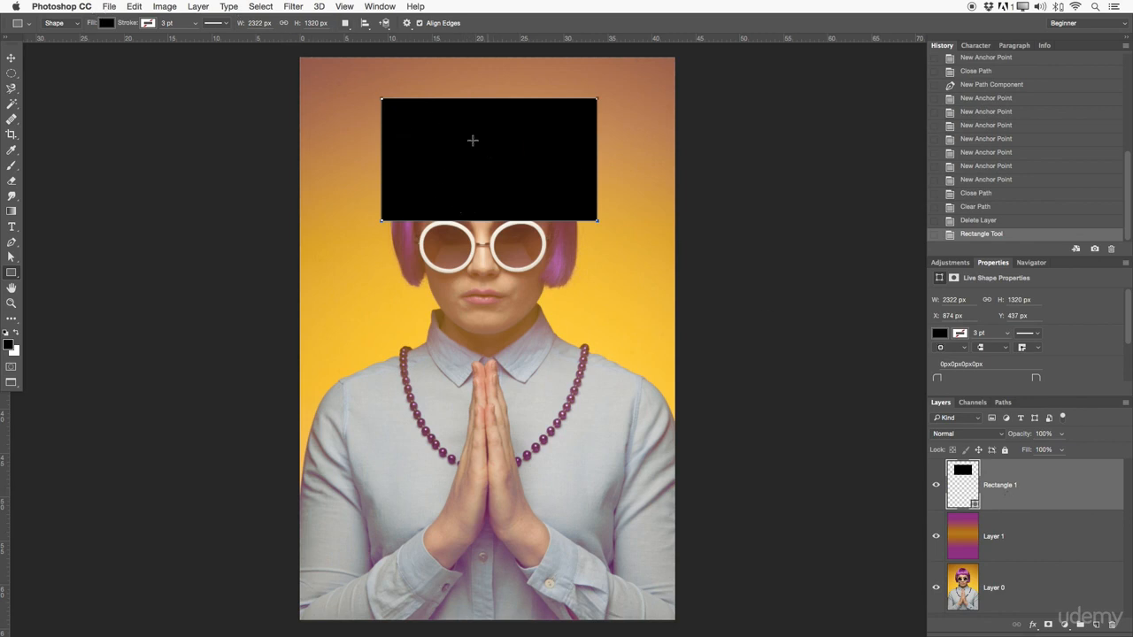
{"action": "left_click_drag", "start_coordinate": [382, 100], "coordinate": [511, 191]}
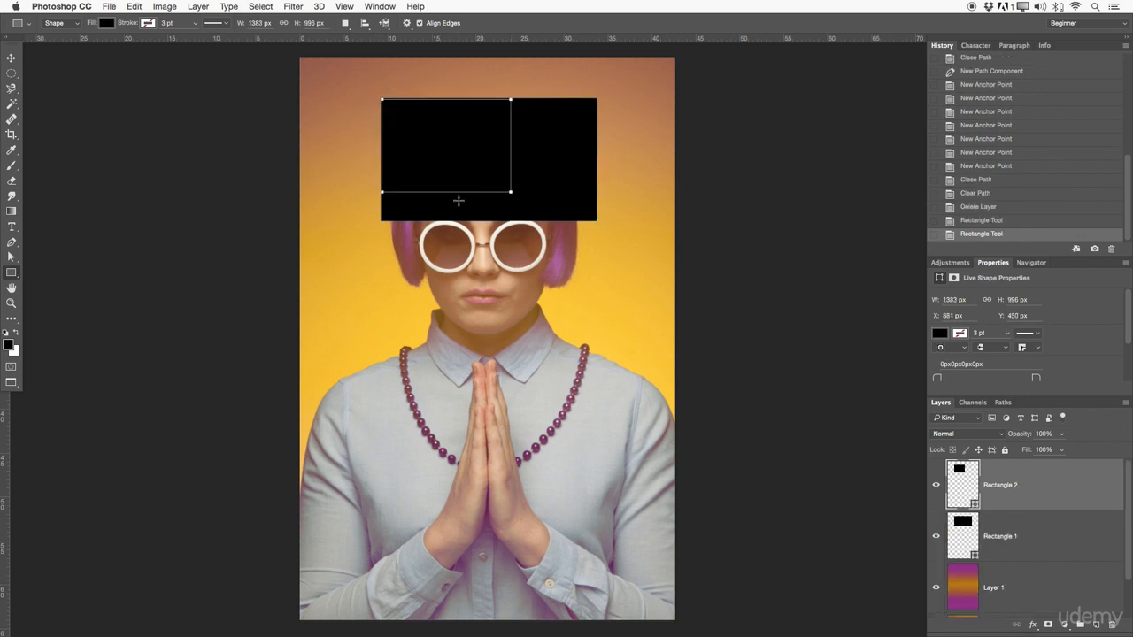
{"action": "left_click_drag", "start_coordinate": [440, 218], "coordinate": [535, 337]}
{"action": "left_click_drag", "start_coordinate": [525, 283], "coordinate": [612, 379]}
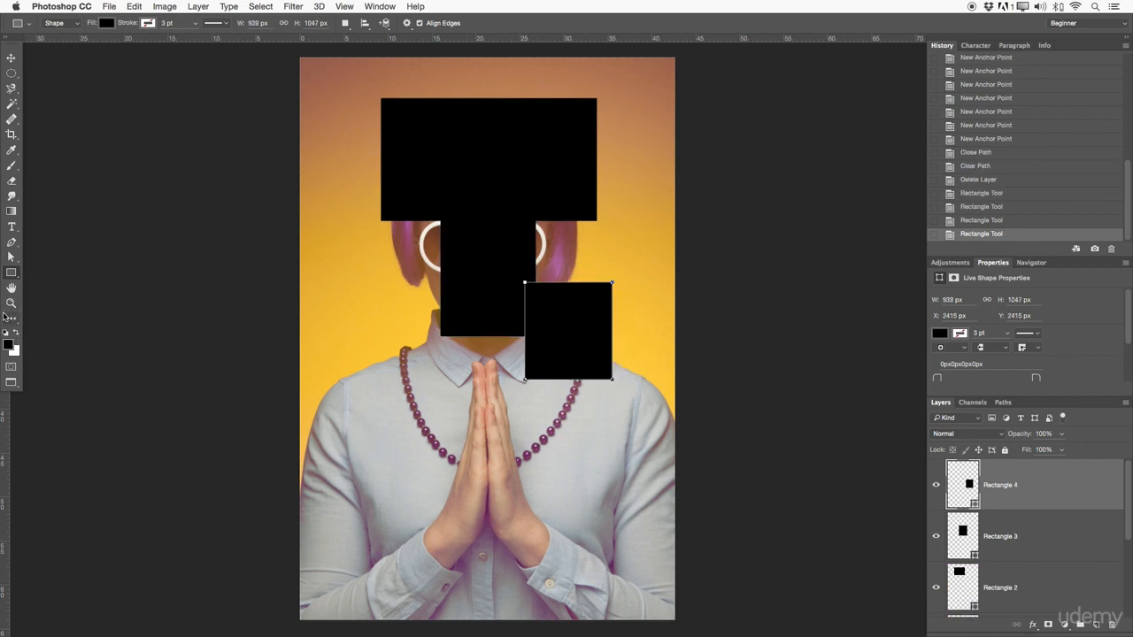
Step: Fill Rectangle 4 with bright green and Rectangle 3 with magenta
{"action": "left_click", "coordinate": [106, 23]}
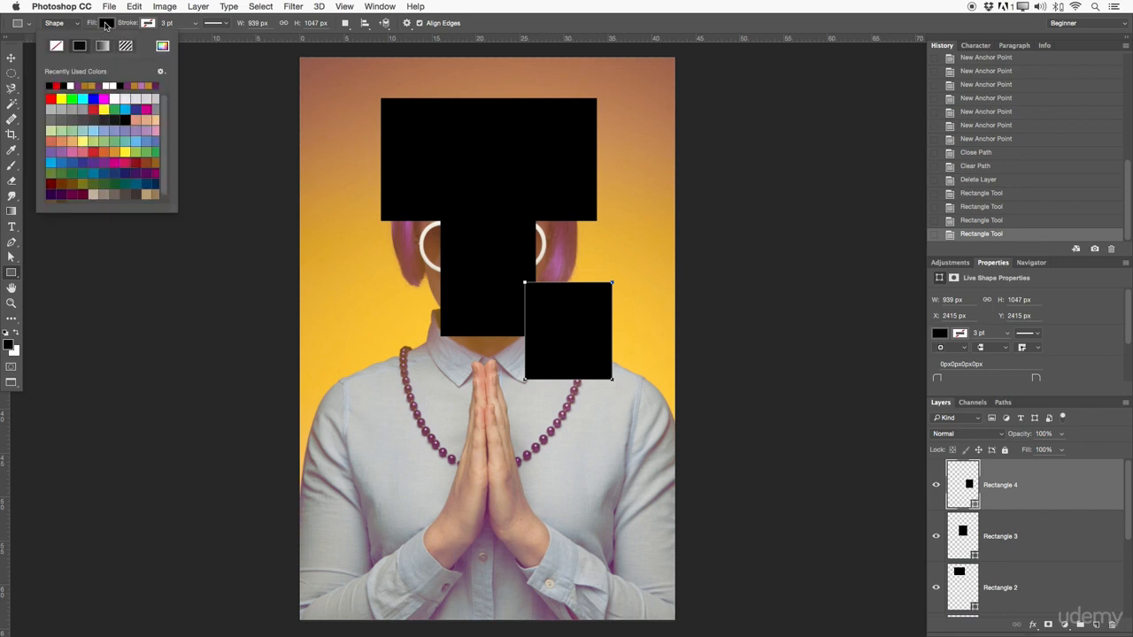
{"action": "left_click", "coordinate": [72, 98]}
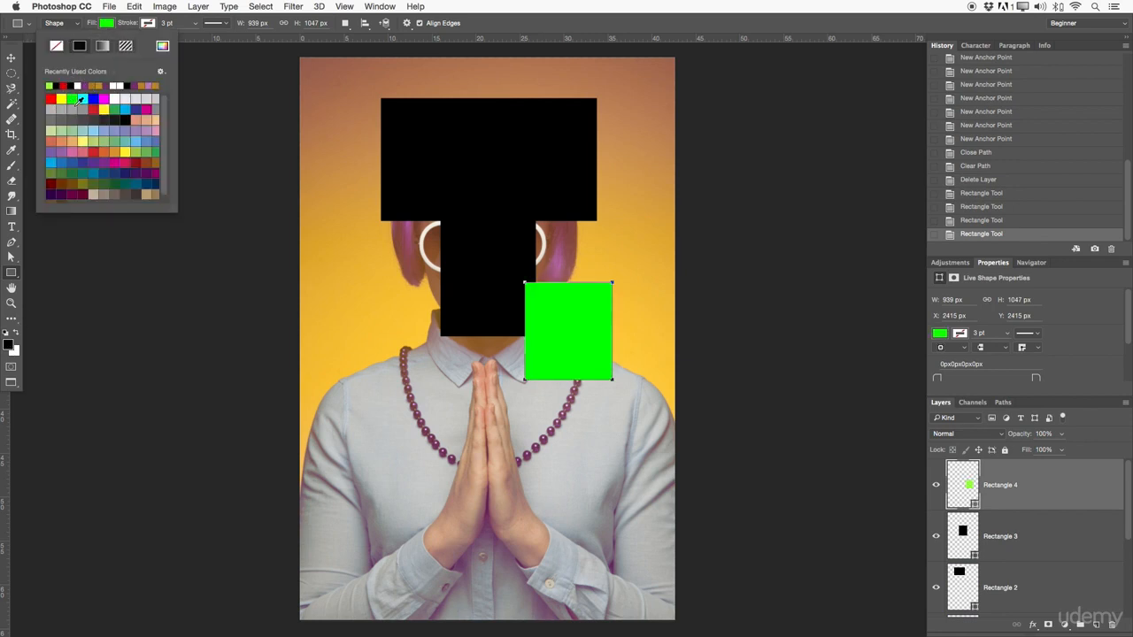
{"action": "left_click", "coordinate": [991, 537]}
{"action": "left_click", "coordinate": [994, 536]}
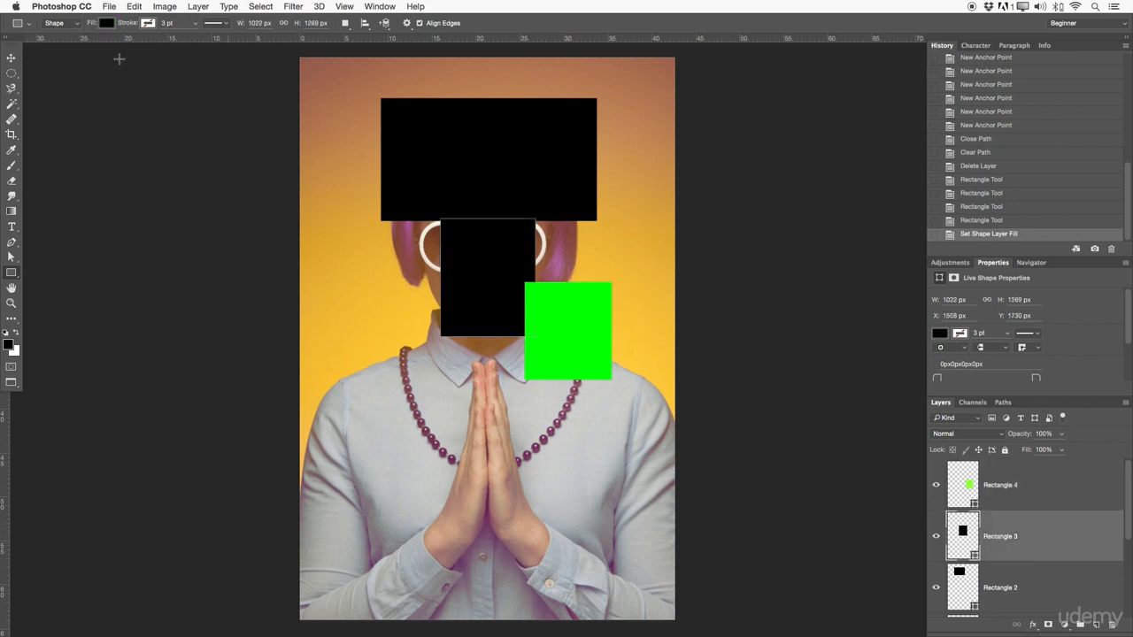
{"action": "left_click", "coordinate": [106, 23]}
{"action": "left_click", "coordinate": [138, 132]}
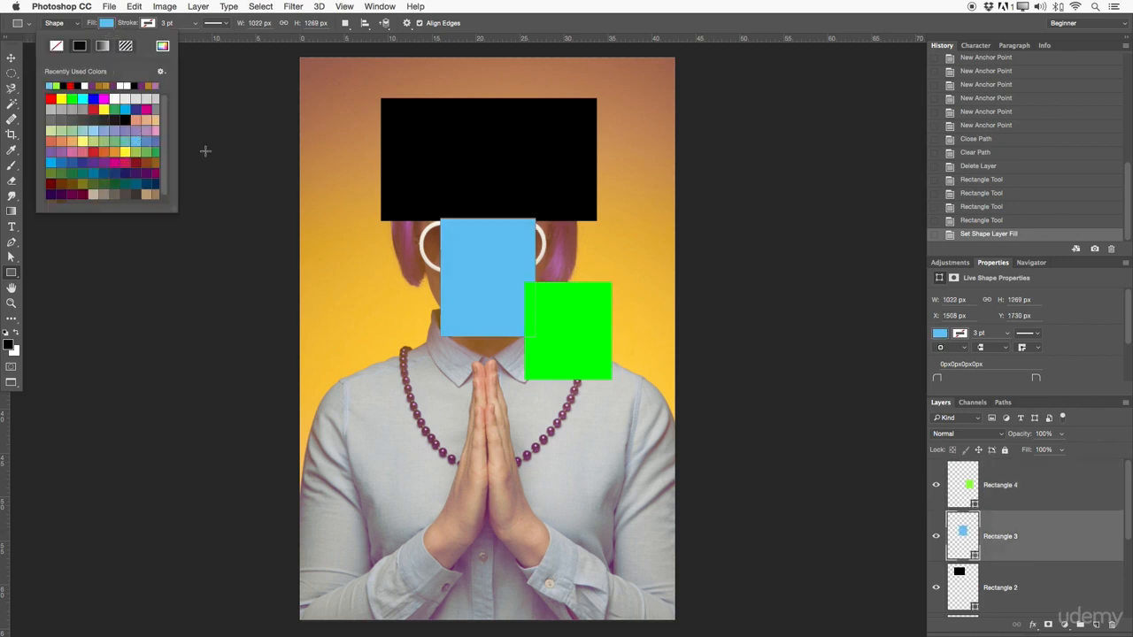
{"action": "left_click", "coordinate": [147, 108]}
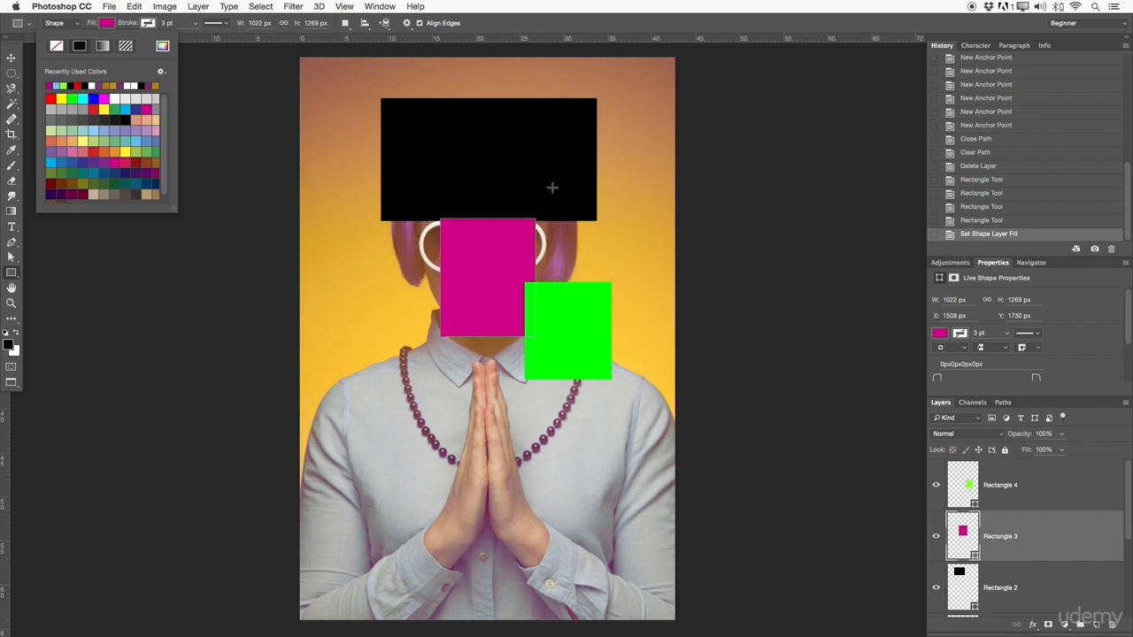
Step: Delete all four rectangle shape layers
{"action": "left_click", "coordinate": [986, 492]}
{"action": "left_click_drag", "start_coordinate": [1126, 494], "coordinate": [1125, 506]}
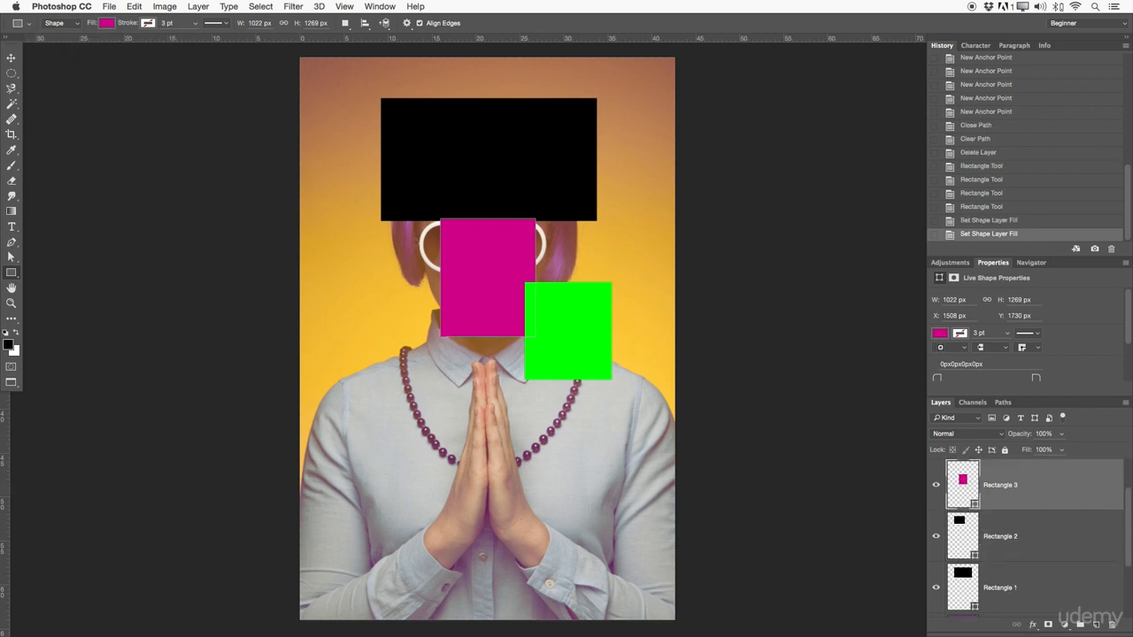
{"action": "key", "text": "BackSpace"}
{"action": "key", "text": "BackSpace"}
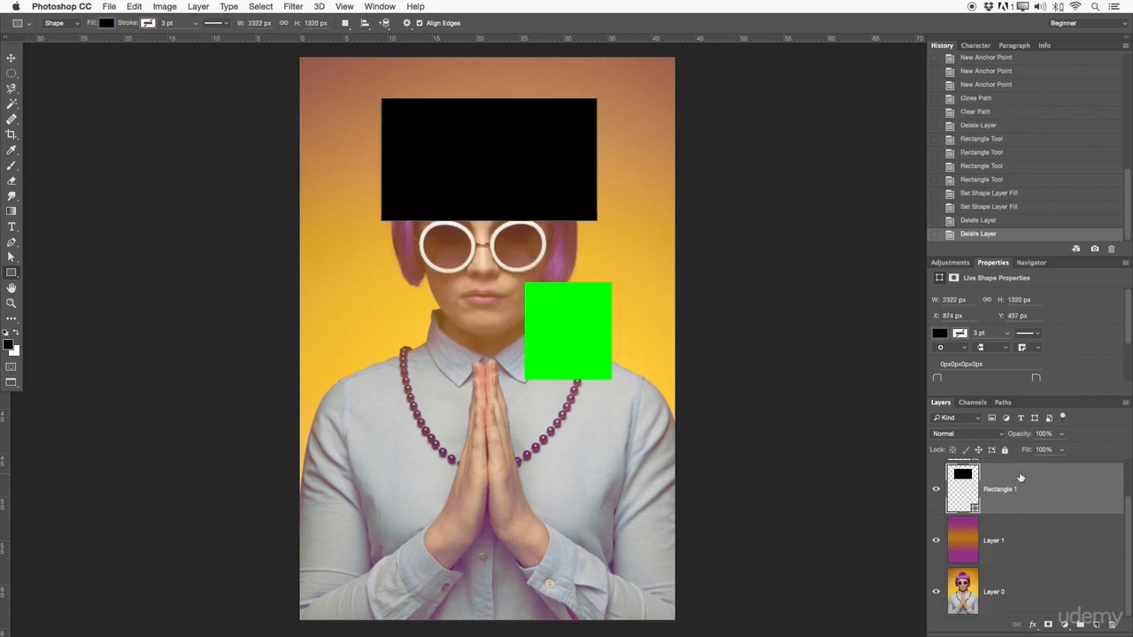
{"action": "key", "text": "BackSpace"}
{"action": "left_click", "coordinate": [1026, 483]}
{"action": "key", "text": "BackSpace"}
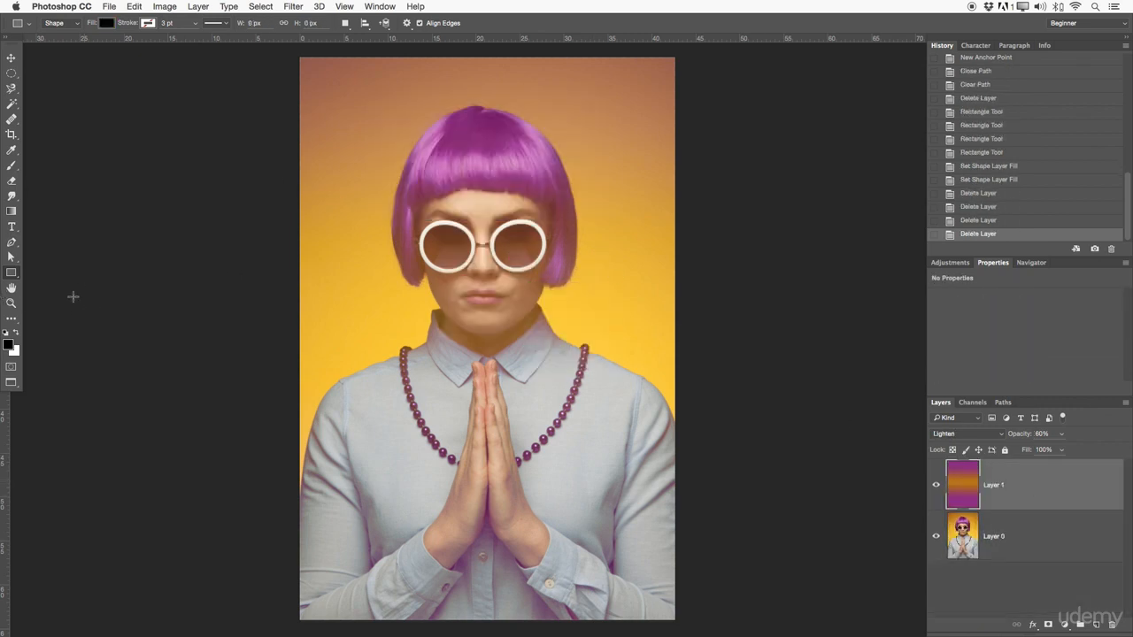
Step: Activate the Custom Shape tool with a solid black fill
{"action": "right_click", "coordinate": [14, 275]}
{"action": "left_click", "coordinate": [50, 272]}
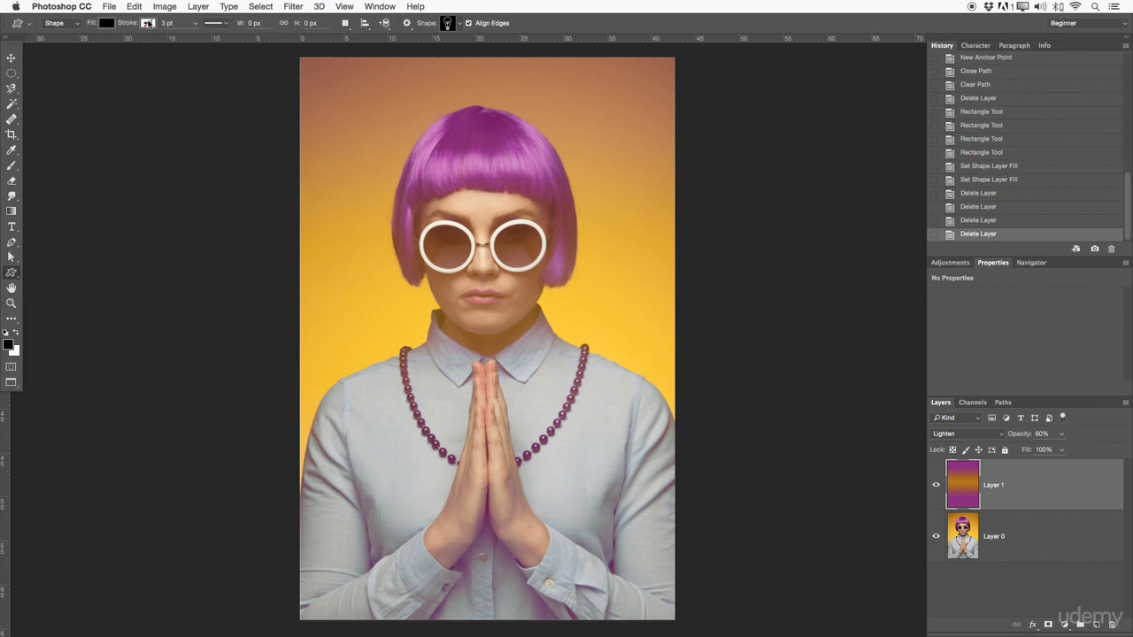
{"action": "left_click", "coordinate": [108, 23]}
{"action": "left_click", "coordinate": [58, 46]}
{"action": "left_click", "coordinate": [75, 47]}
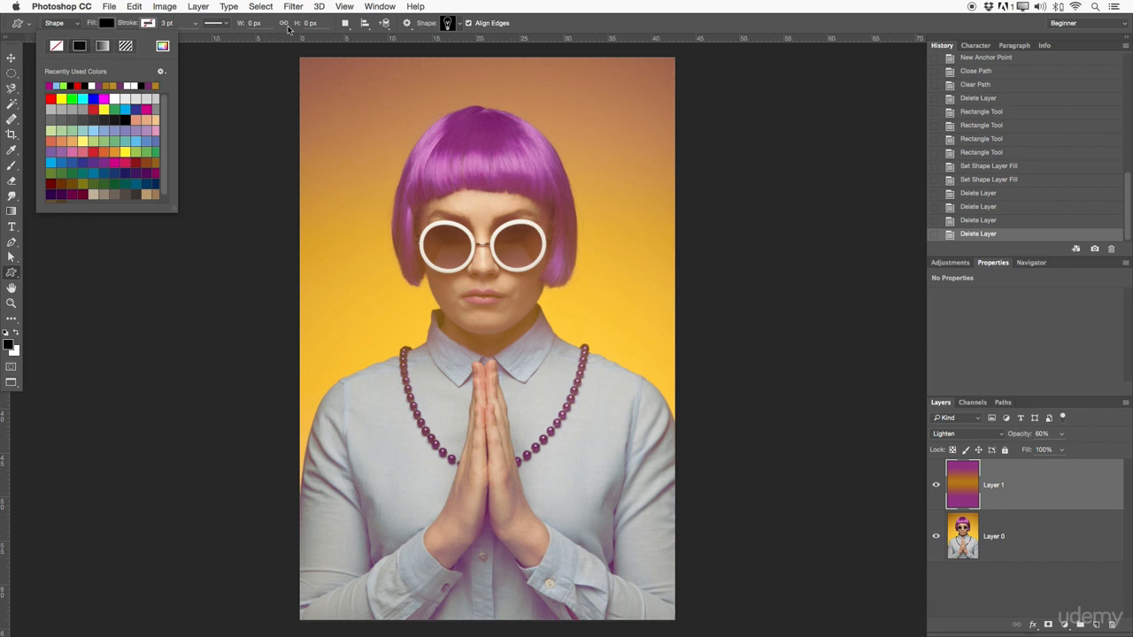
Step: Choose the scalloped seal custom shape and draw it about 1027×1028 px over the praying hands
{"action": "left_click", "coordinate": [458, 24]}
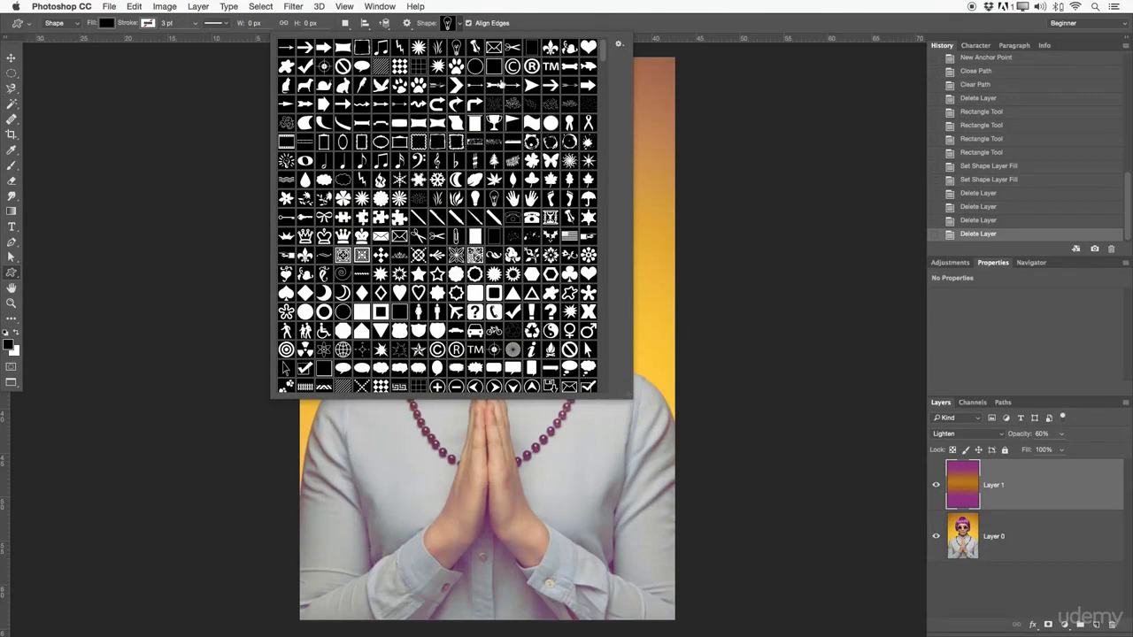
{"action": "left_click_drag", "start_coordinate": [607, 51], "coordinate": [611, 134]}
{"action": "left_click", "coordinate": [414, 186]}
{"action": "left_click", "coordinate": [411, 471]}
{"action": "left_click_drag", "start_coordinate": [411, 472], "coordinate": [511, 563]}
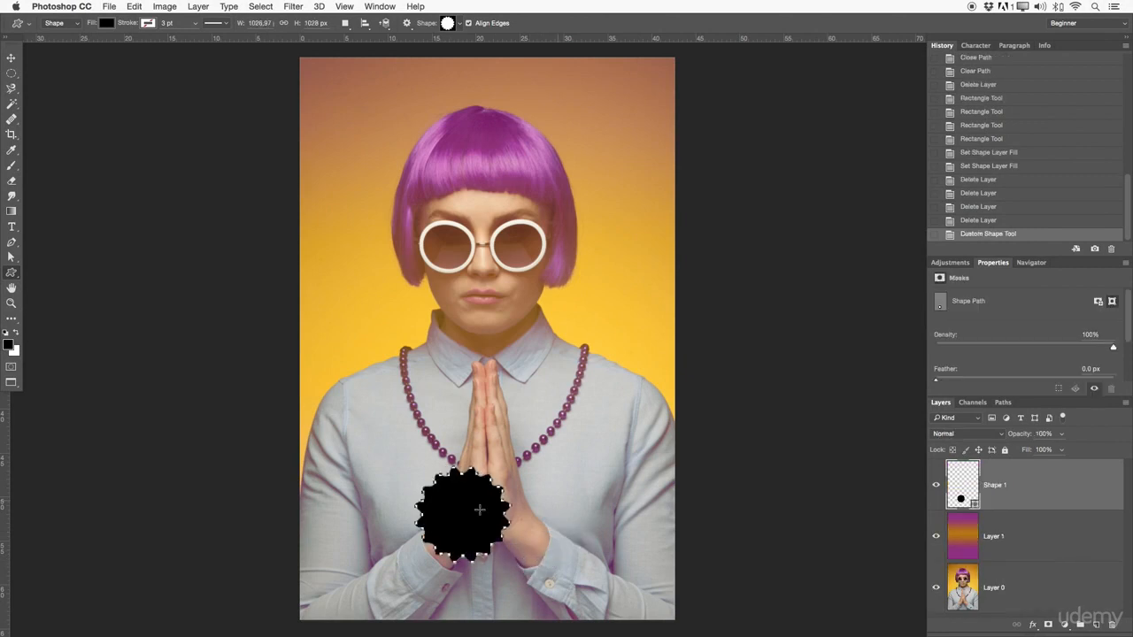
Step: Move the seal shape up onto the woman's face and change its fill colour to red
{"action": "left_click", "coordinate": [9, 56]}
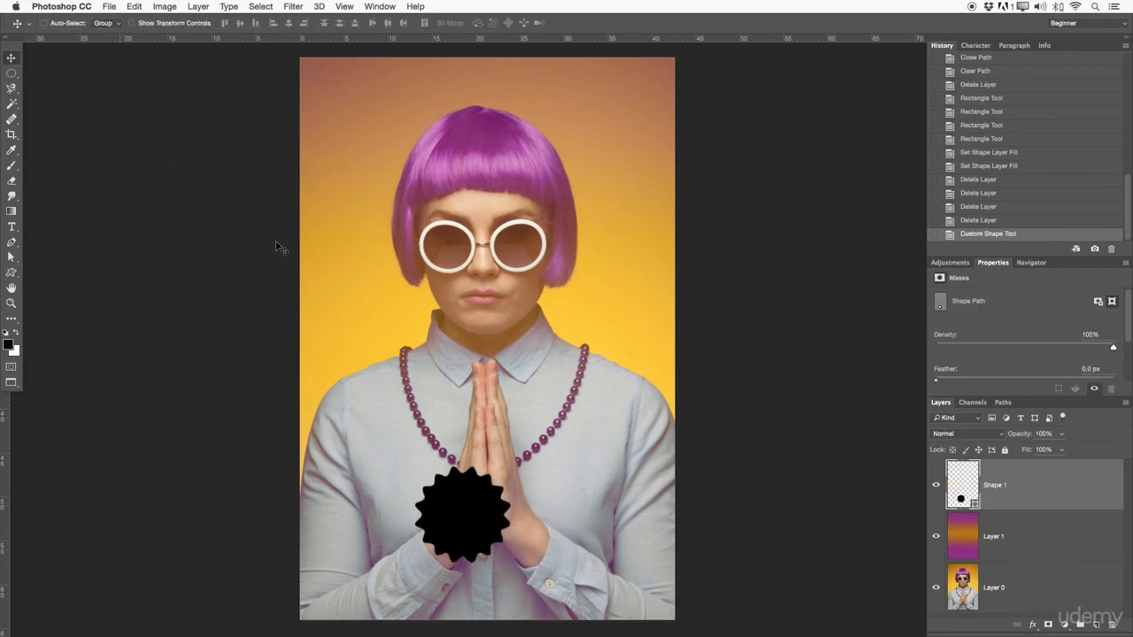
{"action": "left_click_drag", "start_coordinate": [462, 485], "coordinate": [490, 188]}
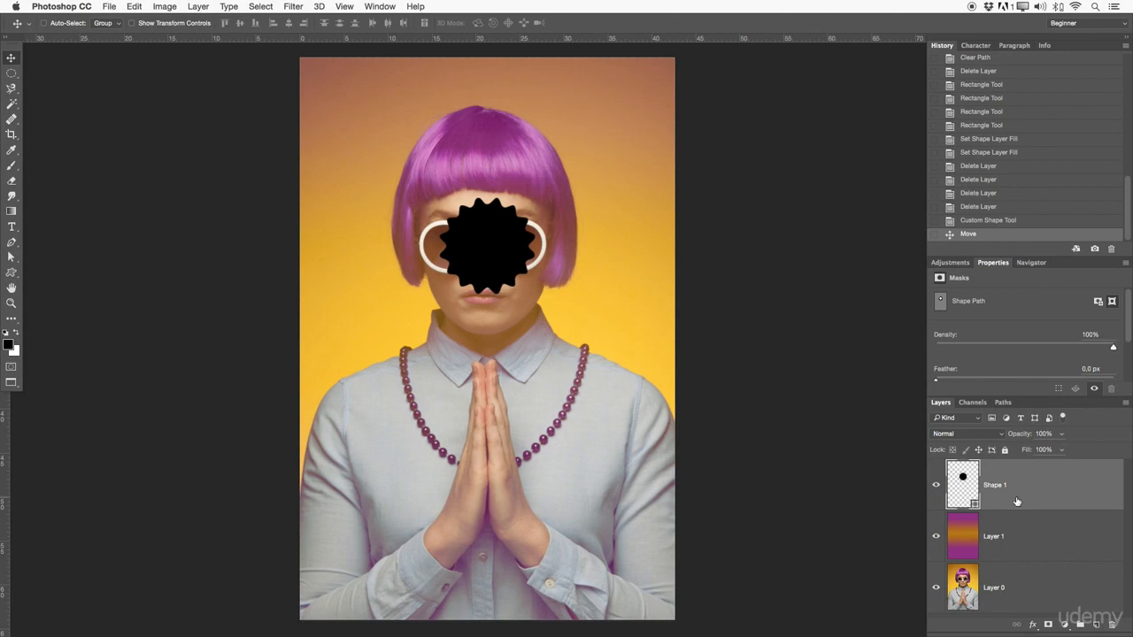
{"action": "double_click", "coordinate": [968, 483]}
{"action": "left_click_drag", "start_coordinate": [825, 248], "coordinate": [847, 192]}
{"action": "left_click", "coordinate": [939, 186]}
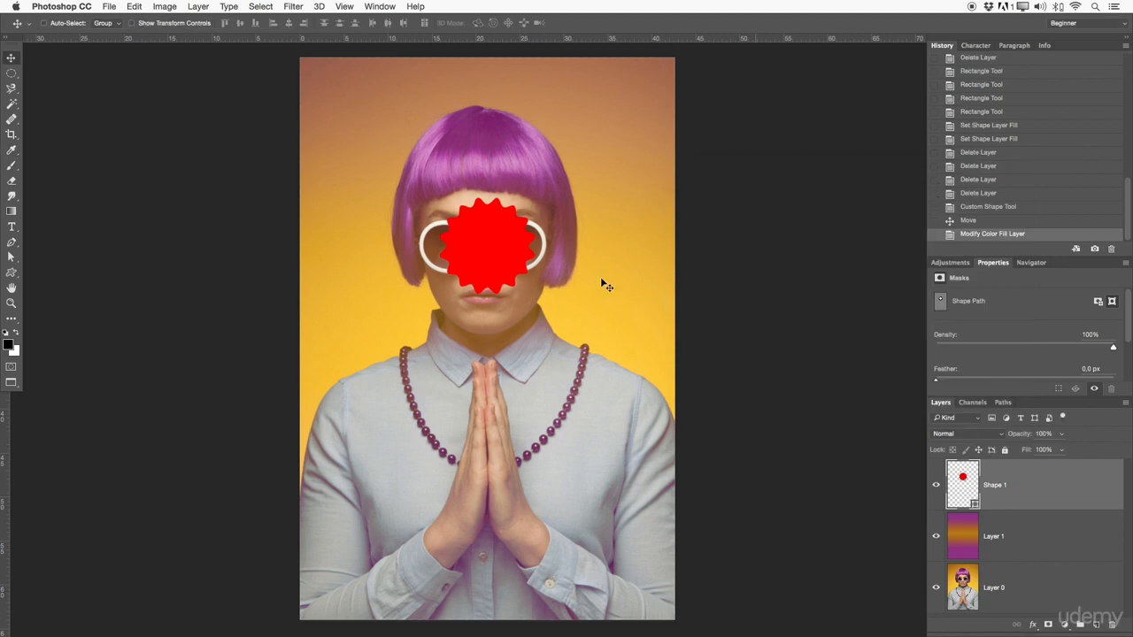
Step: Reactivate the Custom Shape tool and set the seal shape's fill to light blue
{"action": "key", "text": "u"}
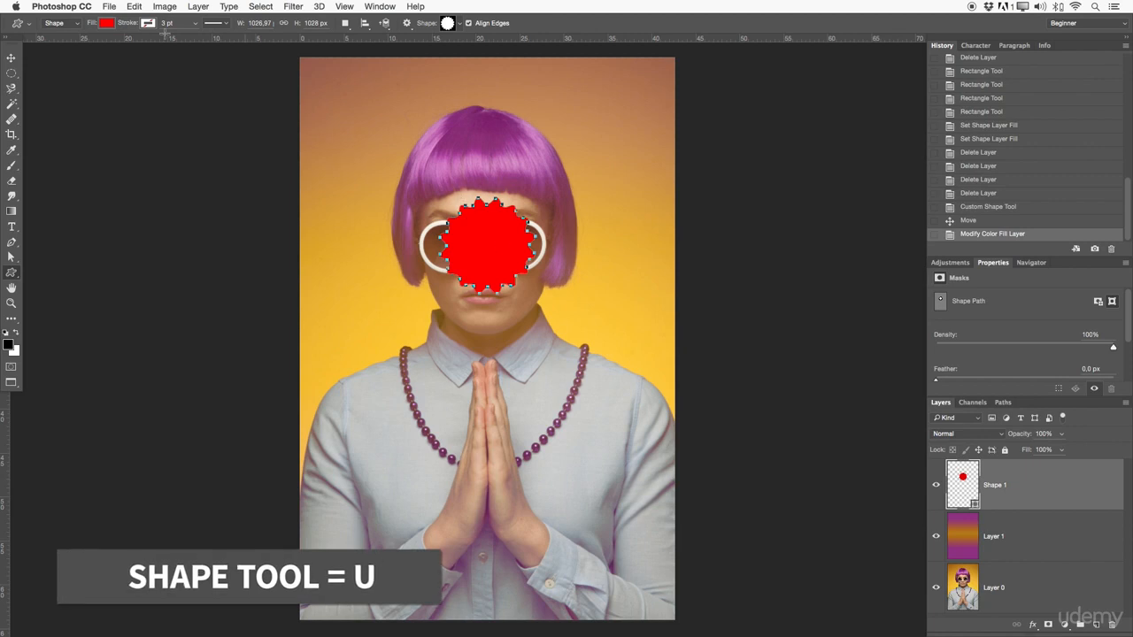
{"action": "left_click", "coordinate": [107, 23]}
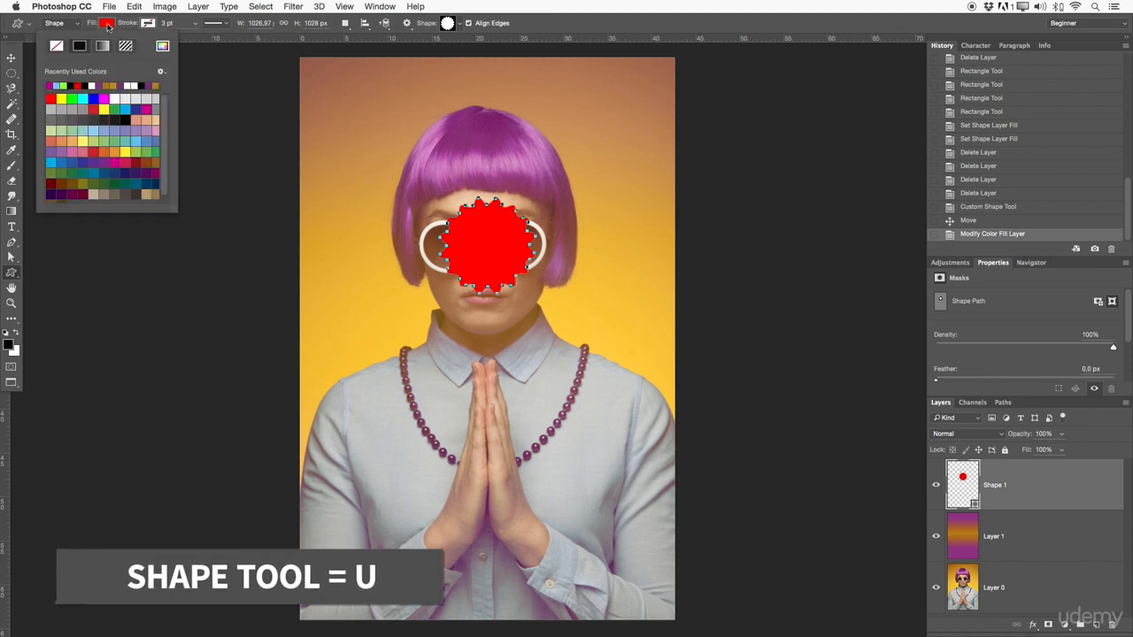
{"action": "left_click", "coordinate": [79, 145]}
{"action": "left_click", "coordinate": [82, 151]}
{"action": "left_click", "coordinate": [81, 130]}
{"action": "left_click", "coordinate": [92, 130]}
Step: Browse through the custom shape library to examine the available preset shapes
{"action": "left_click", "coordinate": [450, 25]}
{"action": "left_click", "coordinate": [450, 25]}
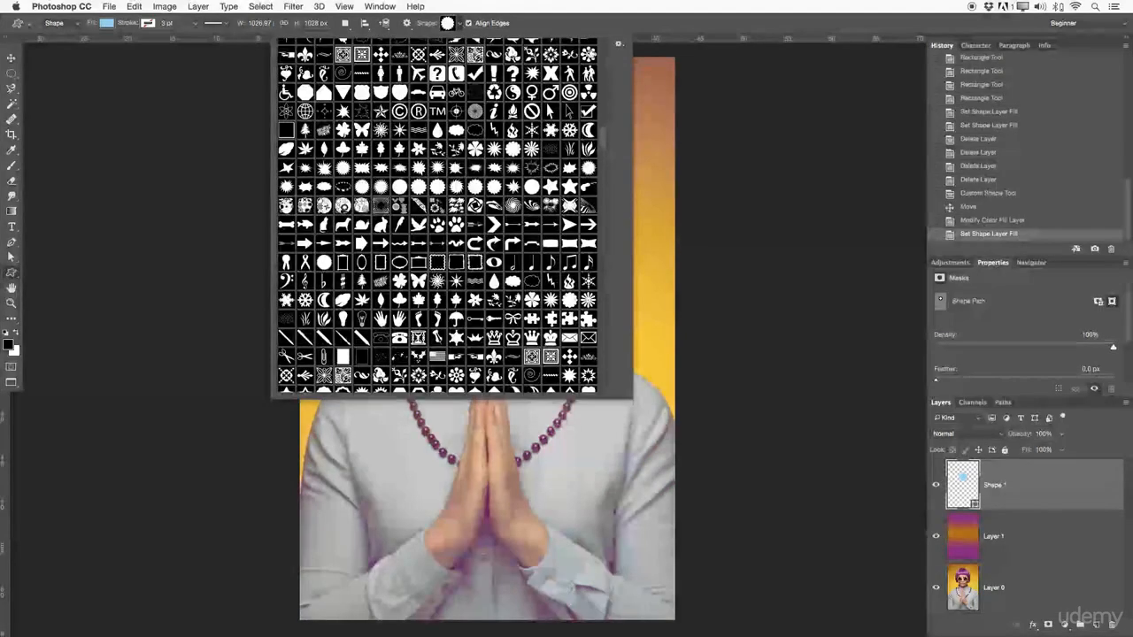
{"action": "scroll", "coordinate": [607, 139], "scroll_direction": "up", "scroll_amount": 2}
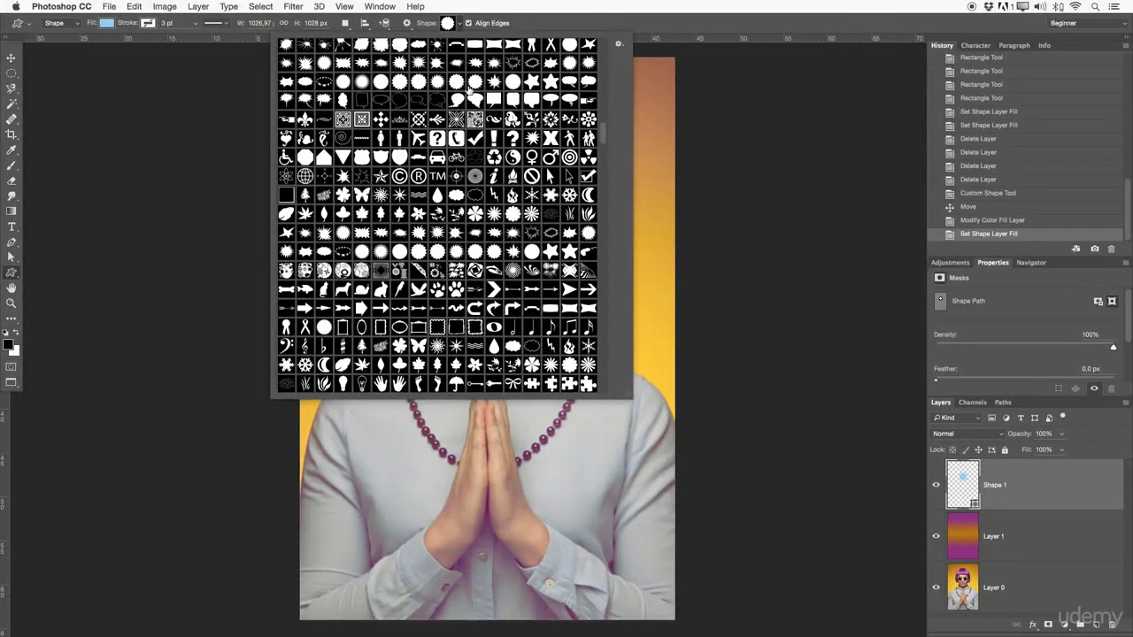
{"action": "left_click_drag", "start_coordinate": [606, 133], "coordinate": [602, 221]}
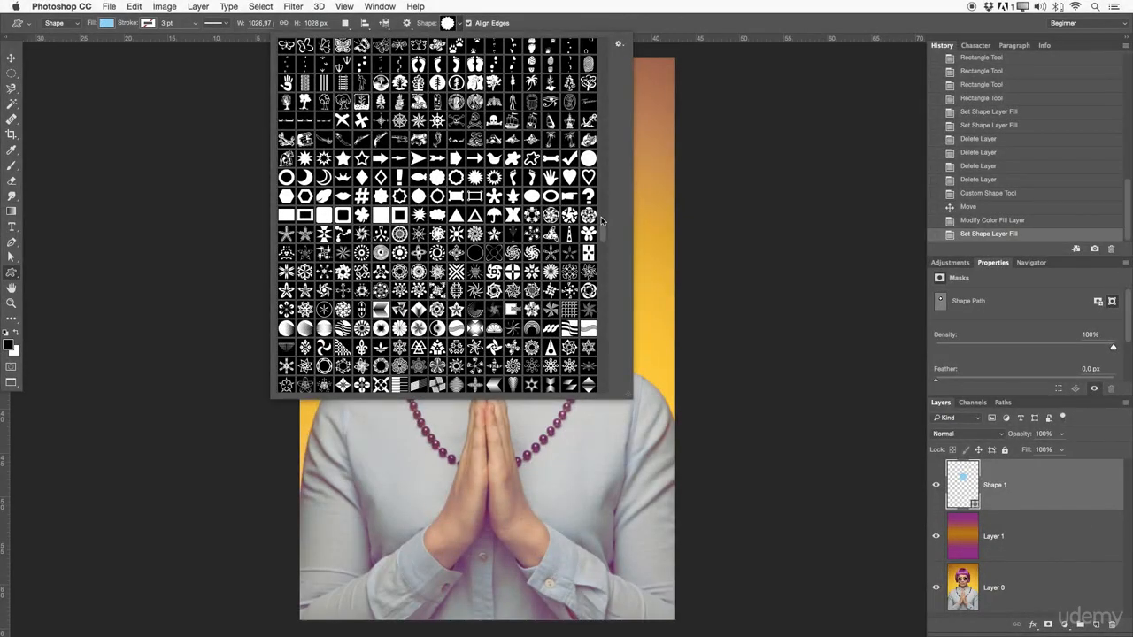
{"action": "left_click_drag", "start_coordinate": [603, 232], "coordinate": [603, 276]}
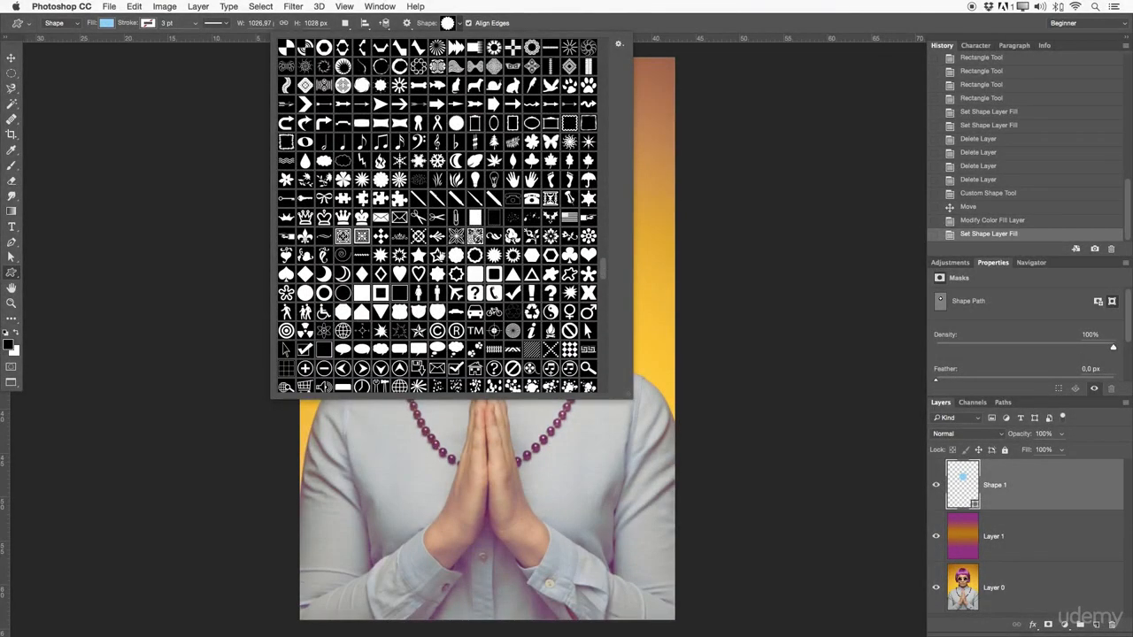
{"action": "left_click_drag", "start_coordinate": [603, 266], "coordinate": [605, 44]}
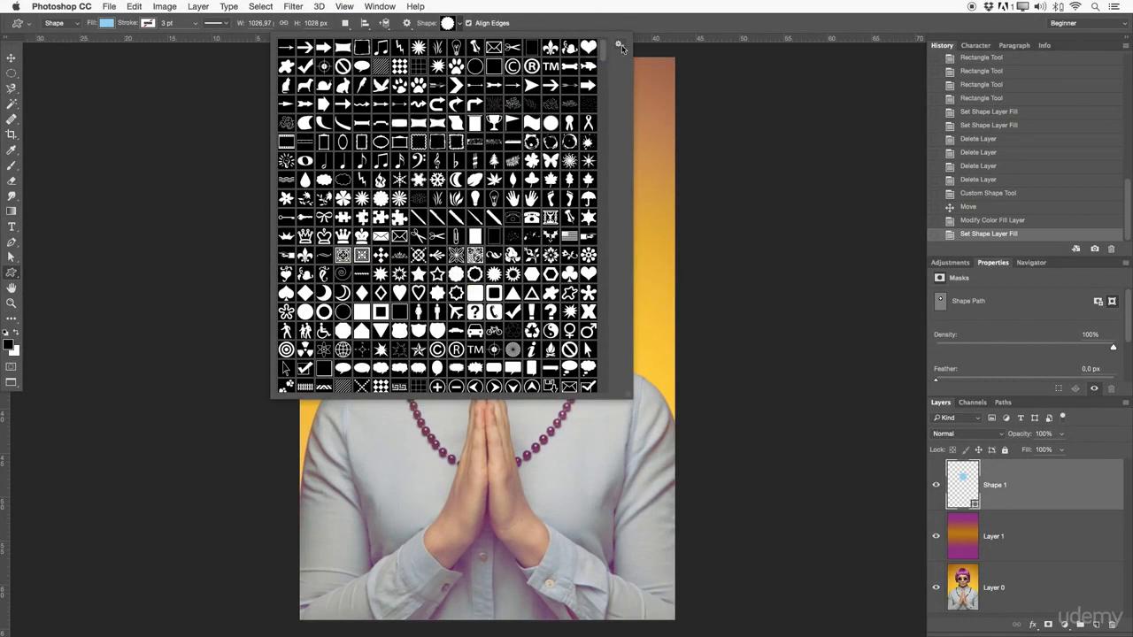
Step: Display the custom shape presets as large thumbnails and look over the shape set categories available for loading
{"action": "left_click", "coordinate": [618, 45]}
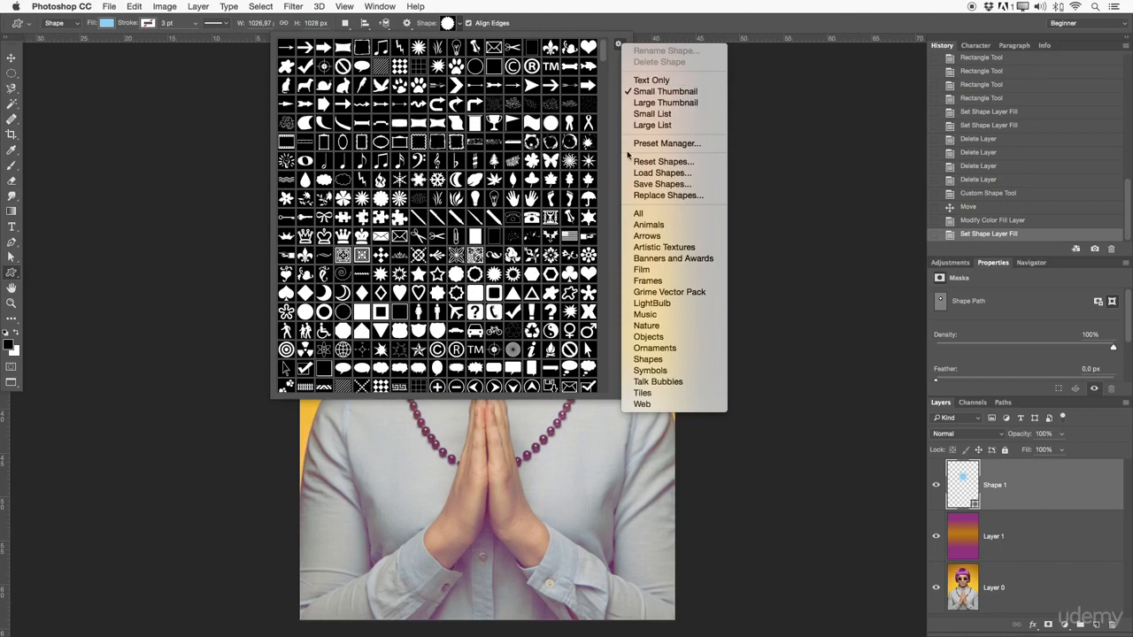
{"action": "left_click", "coordinate": [651, 103]}
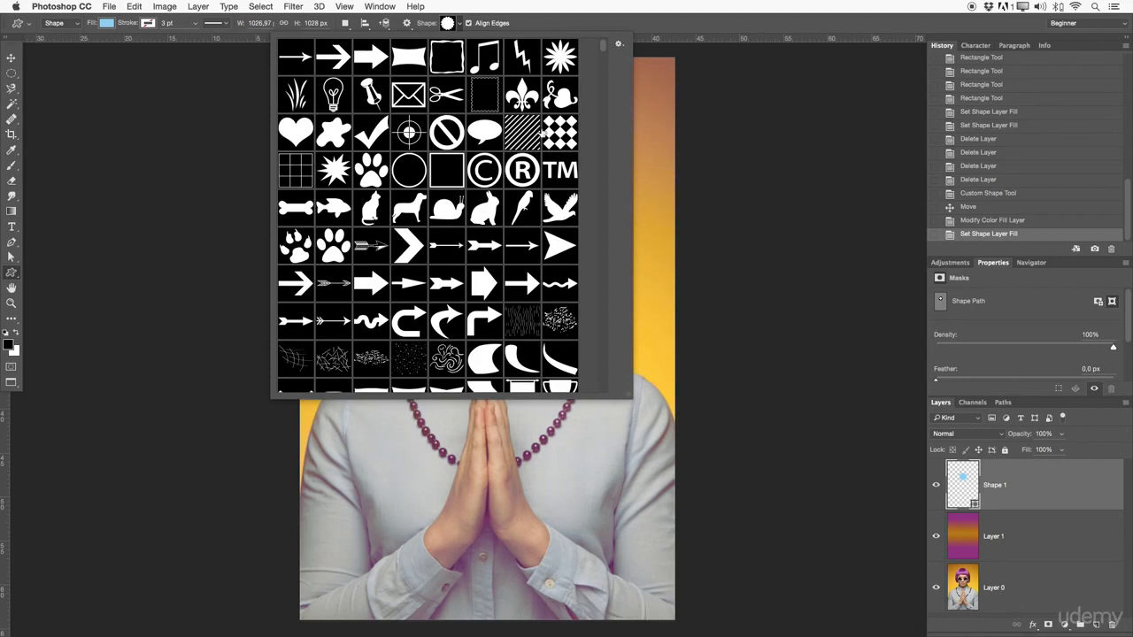
{"action": "mouse_move", "coordinate": [602, 48]}
{"action": "left_mouse_down"}
{"action": "mouse_move", "coordinate": [590, 358]}
{"action": "mouse_move", "coordinate": [599, 304]}
{"action": "mouse_move", "coordinate": [599, 314]}
{"action": "mouse_move", "coordinate": [580, 55]}
{"action": "mouse_move", "coordinate": [609, 53]}
{"action": "left_mouse_up"}
{"action": "left_click", "coordinate": [618, 45]}
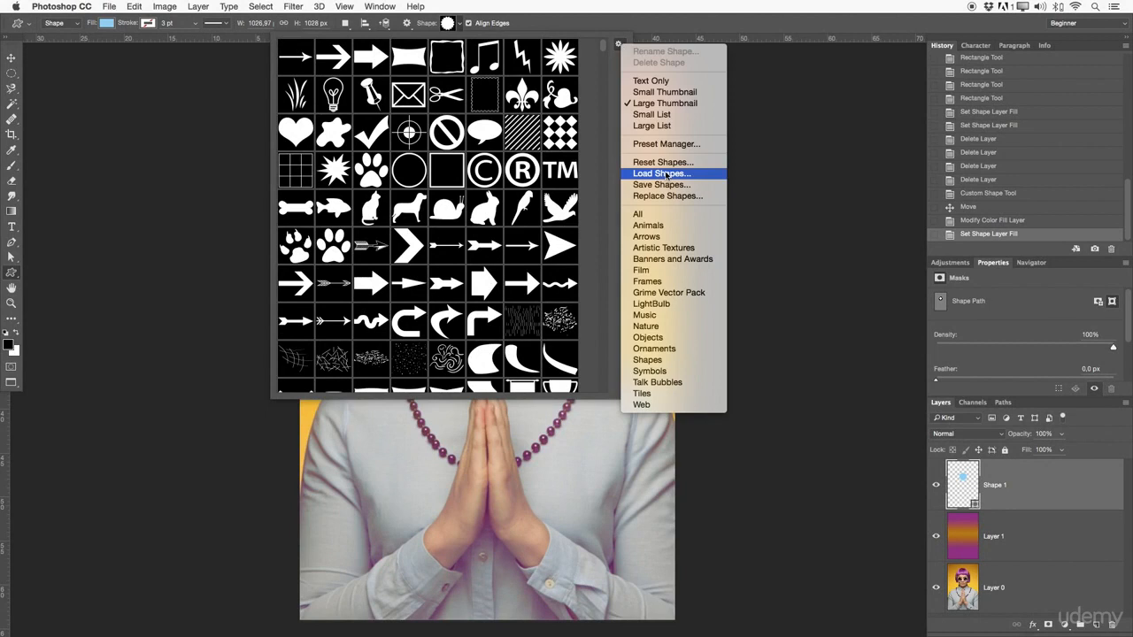
{"action": "left_click", "coordinate": [617, 41]}
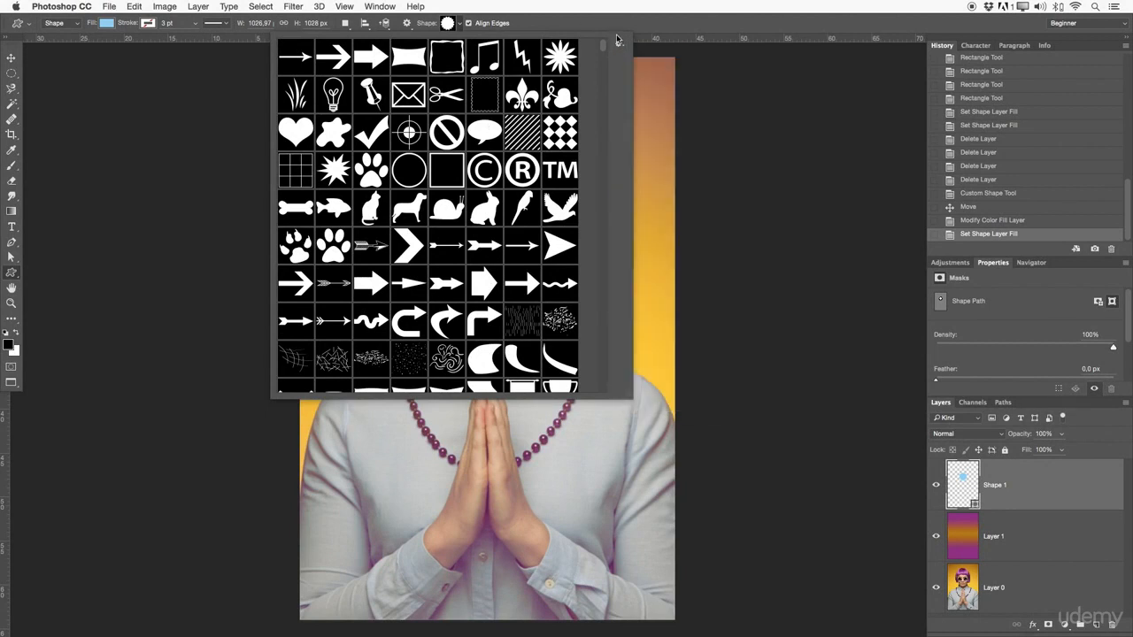
{"action": "left_click", "coordinate": [541, 21]}
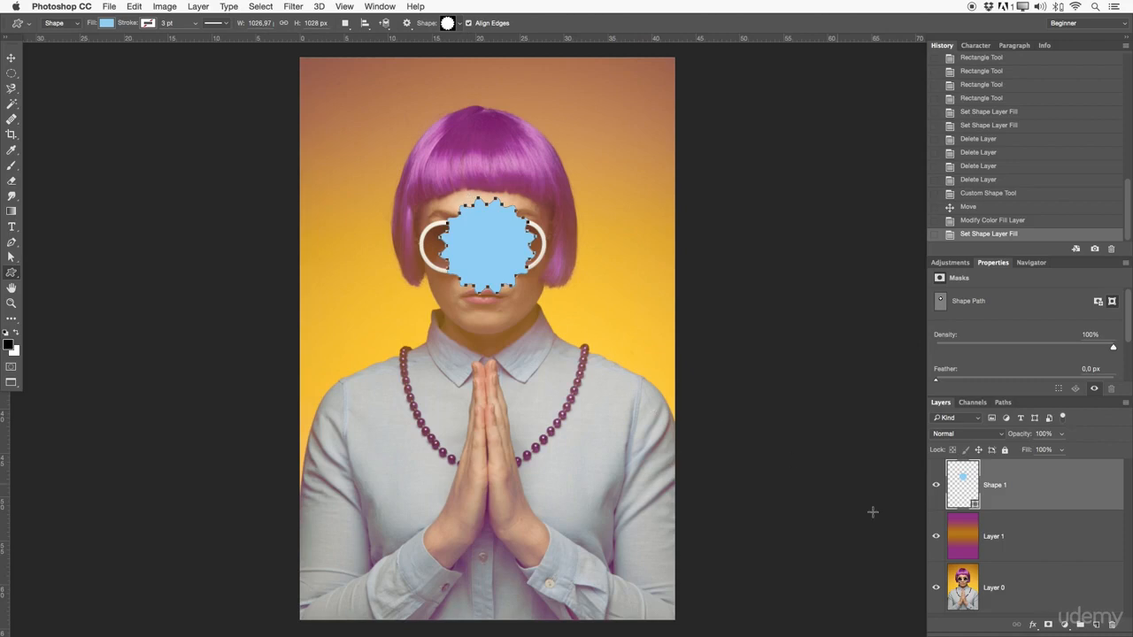
Step: Move the light blue seal off the face to the portrait's upper-left corner and scale it up so it overlaps the hair
{"action": "left_click", "coordinate": [11, 57]}
{"action": "left_click_drag", "start_coordinate": [489, 261], "coordinate": [371, 138]}
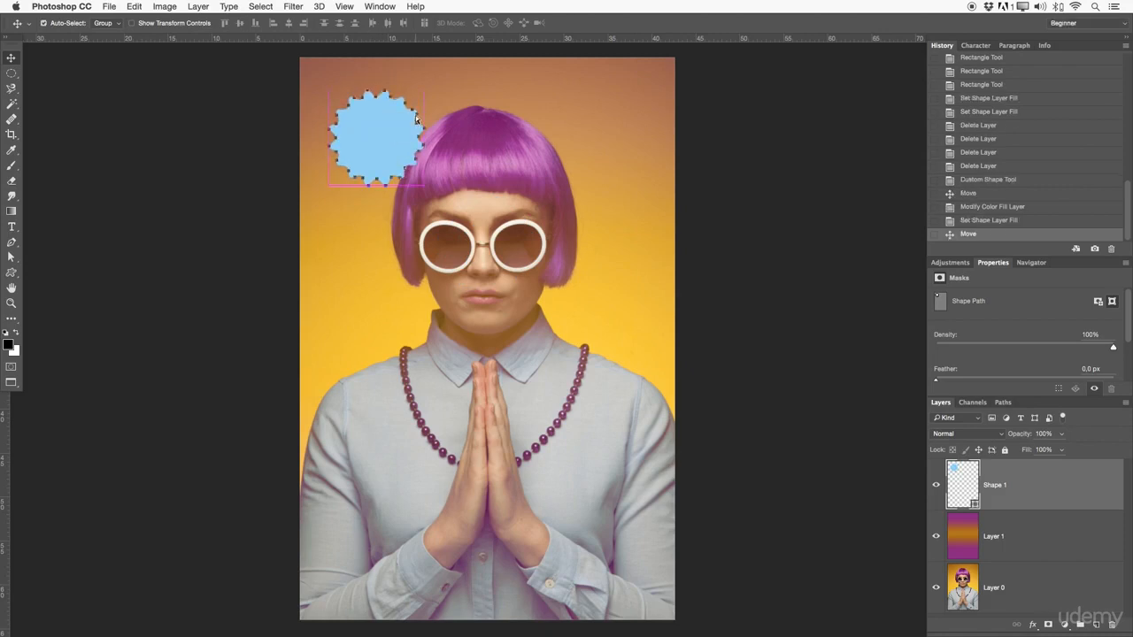
{"action": "key", "text": "super+t"}
{"action": "left_click_drag", "start_coordinate": [426, 187], "coordinate": [466, 228]}
{"action": "left_click", "coordinate": [445, 23]}
{"action": "left_click_drag", "start_coordinate": [407, 177], "coordinate": [416, 144]}
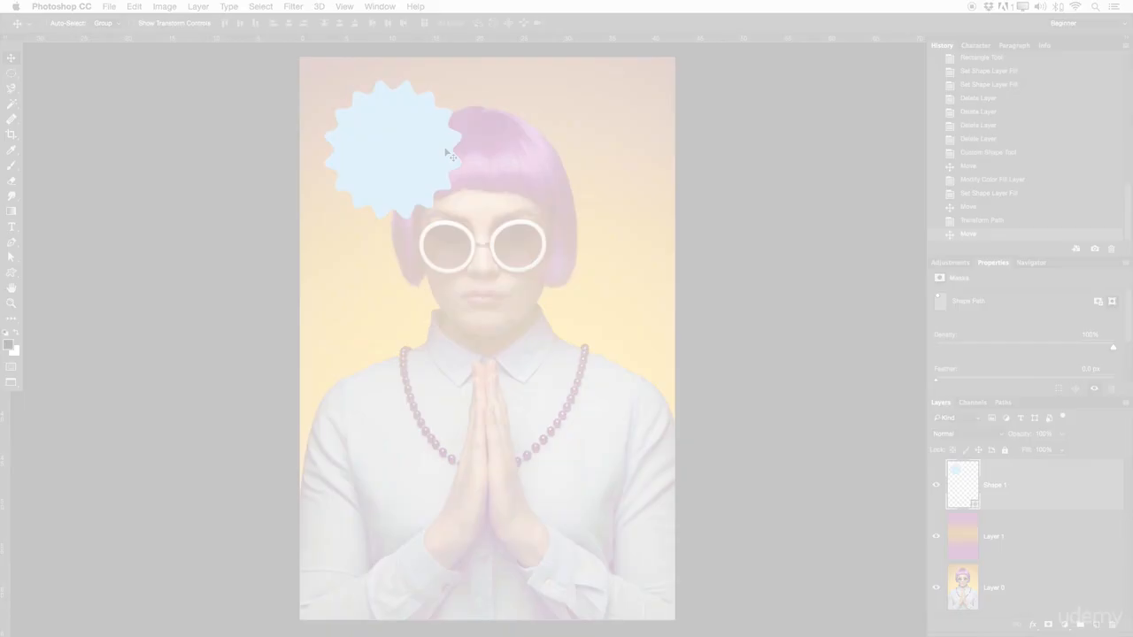